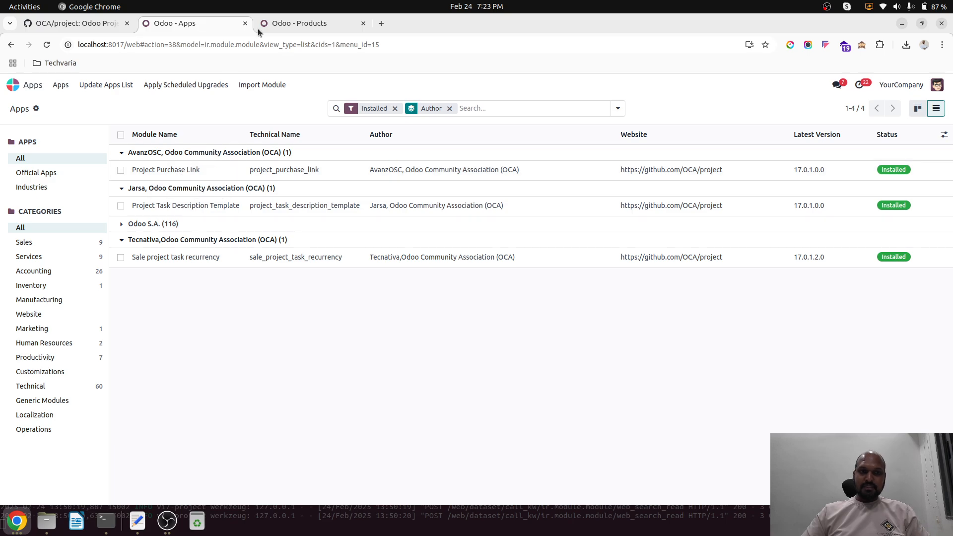
Step: Open the settings of the AGR sales order project from the Project app
click(307, 25)
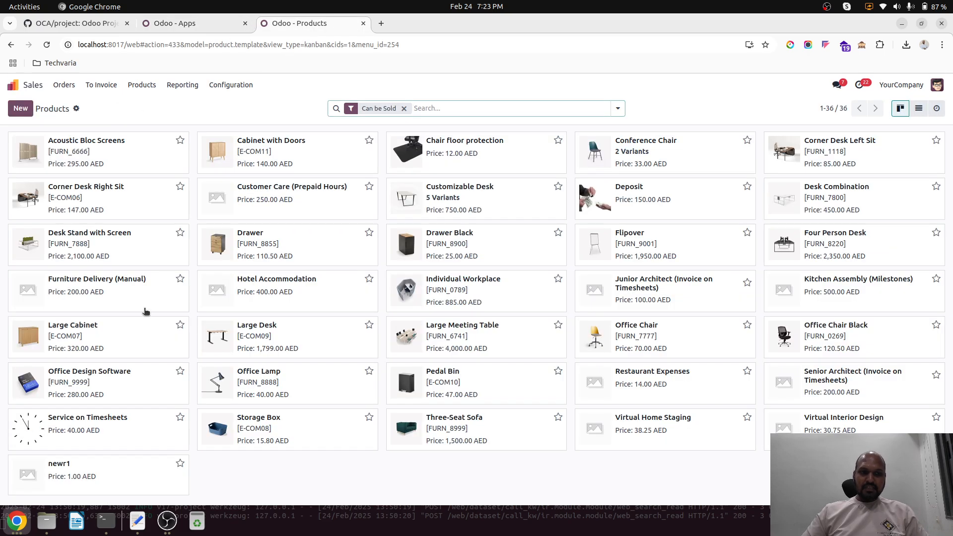
click(14, 84)
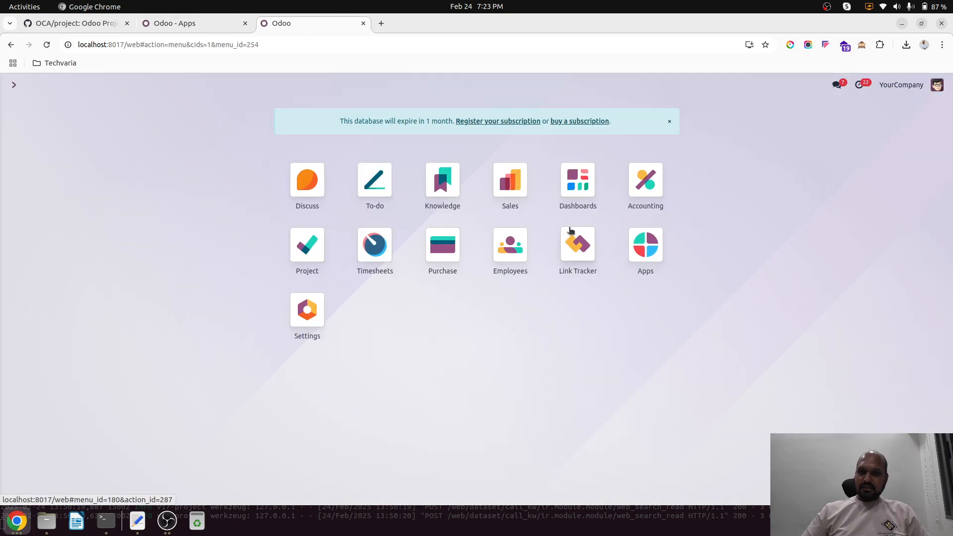
click(306, 253)
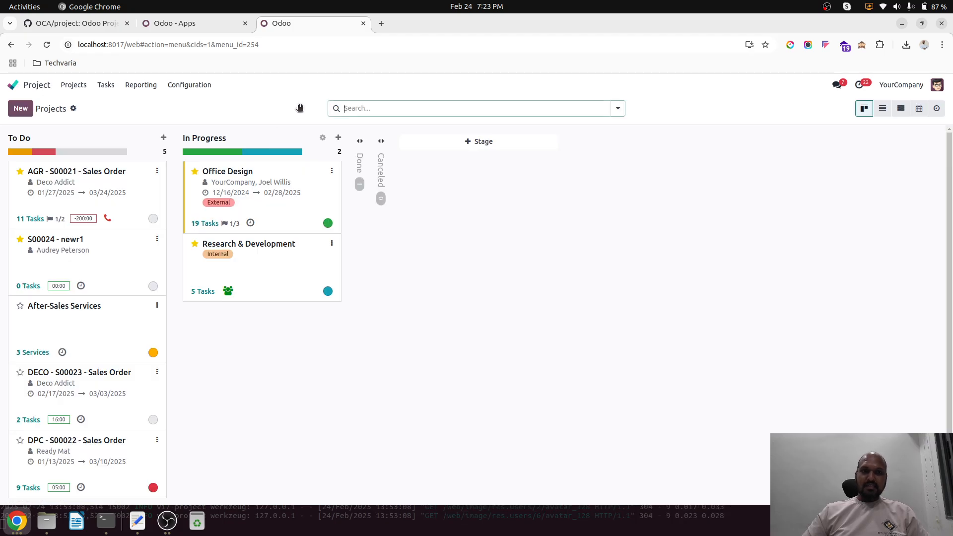
click(157, 171)
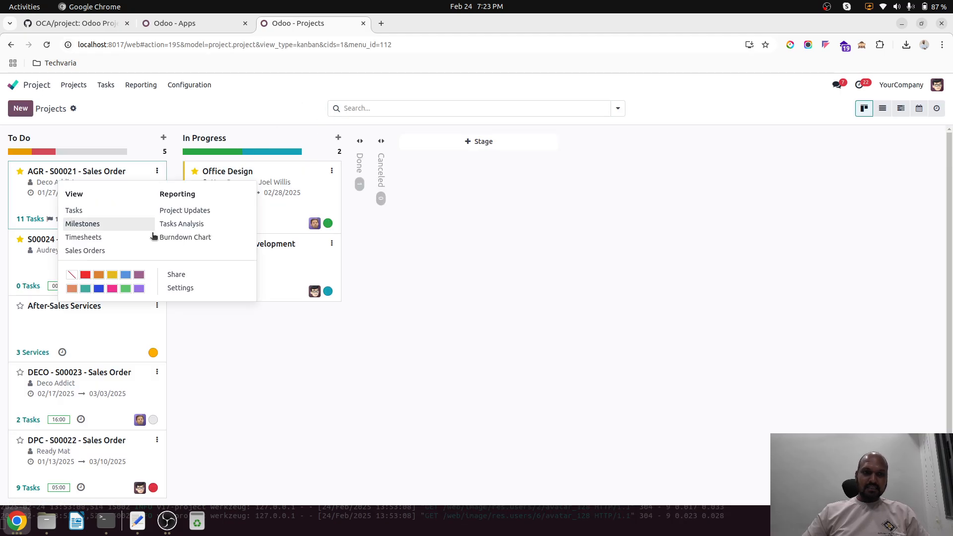
click(187, 287)
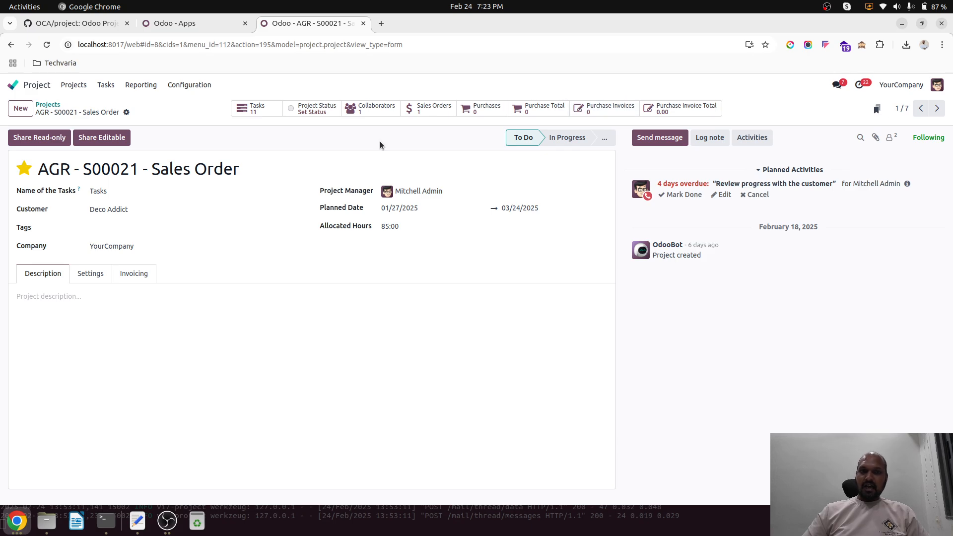
Step: Review the project's invoicing rates, settings and description, and copy its analytic account name
click(133, 273)
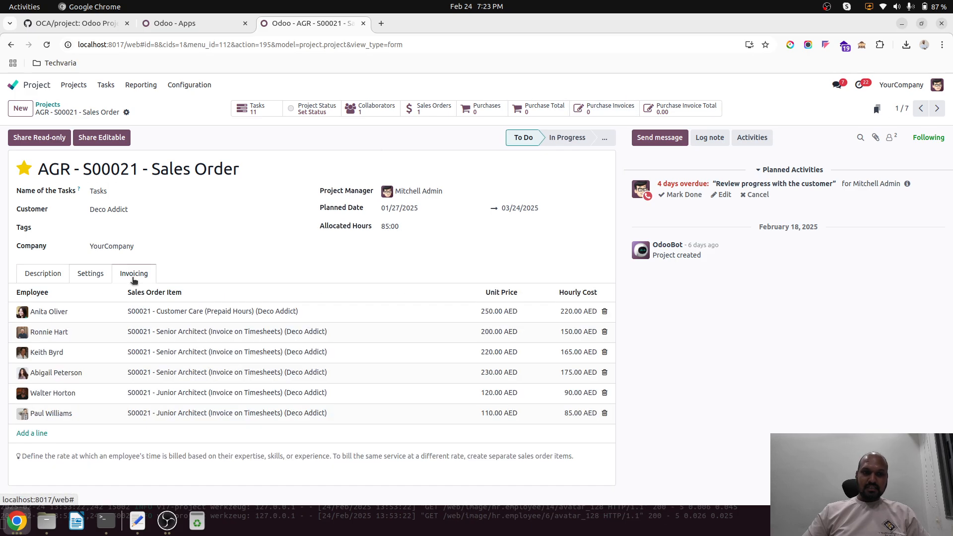
click(97, 273)
scroll(306, 388, down, 5)
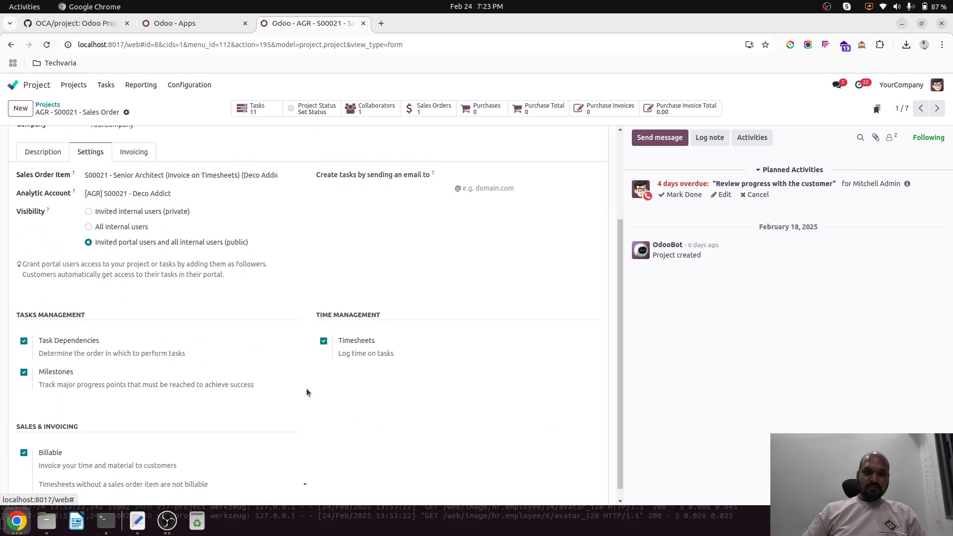
scroll(306, 388, up, 5)
click(58, 274)
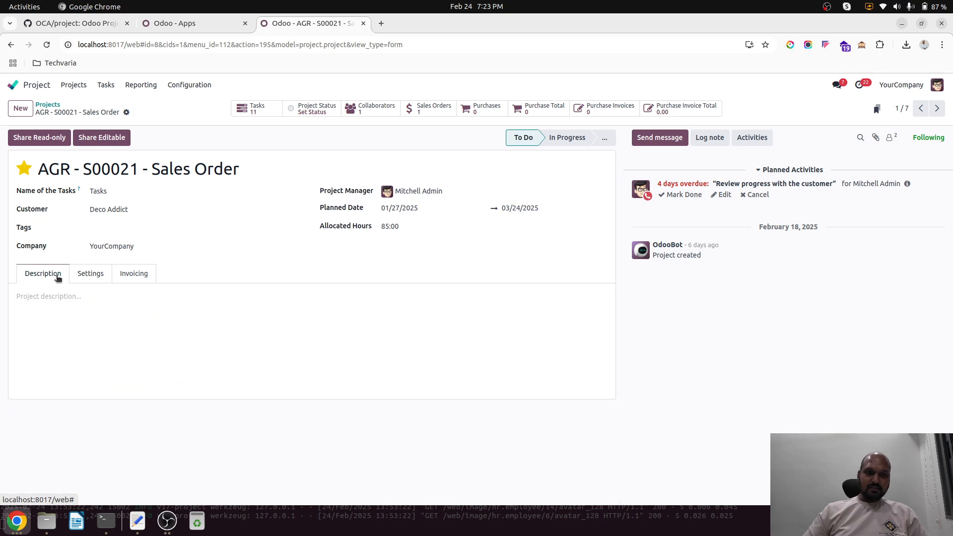
click(94, 274)
click(115, 314)
key(ctrl+c)
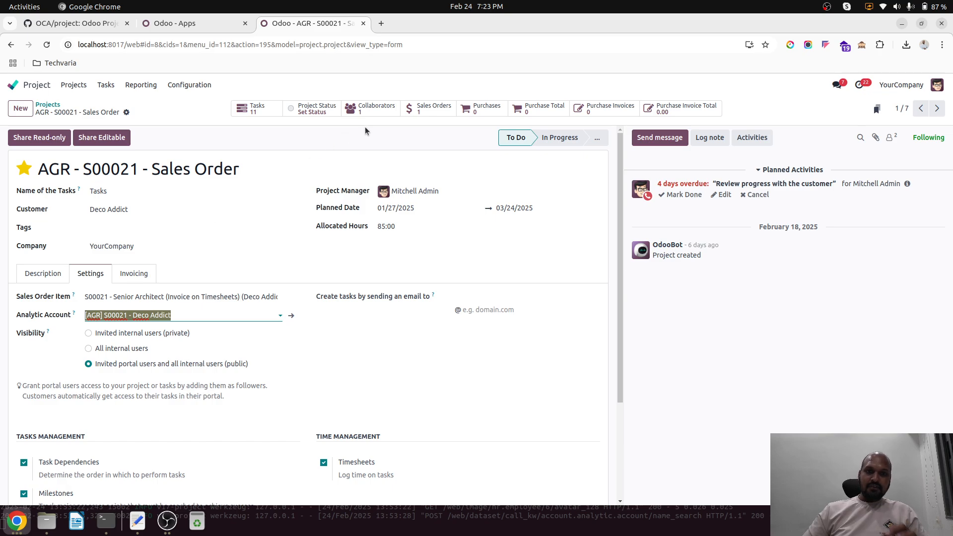
Step: Create a purchase order from the project's purchases with vendor AE Company and product [DESK0005] Customizable Desk
click(489, 109)
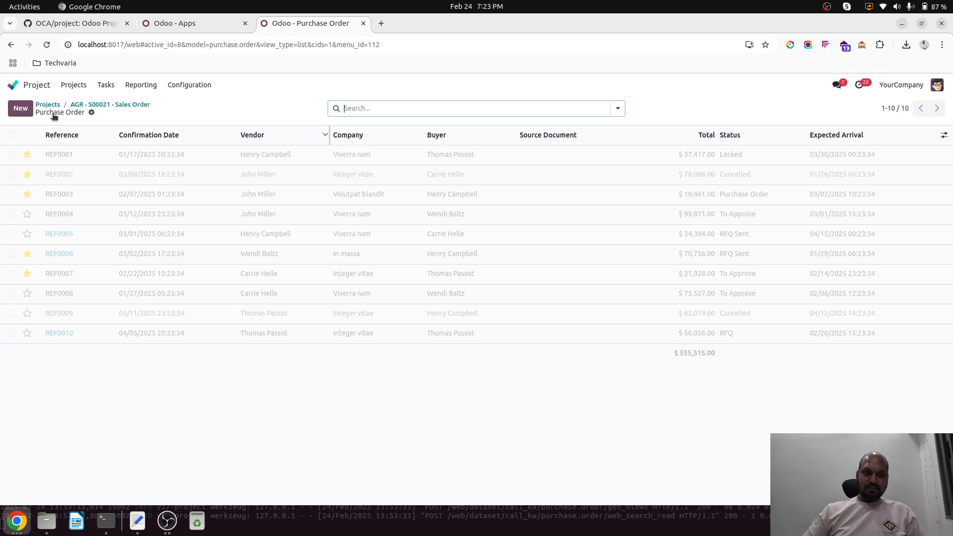
click(21, 109)
click(143, 202)
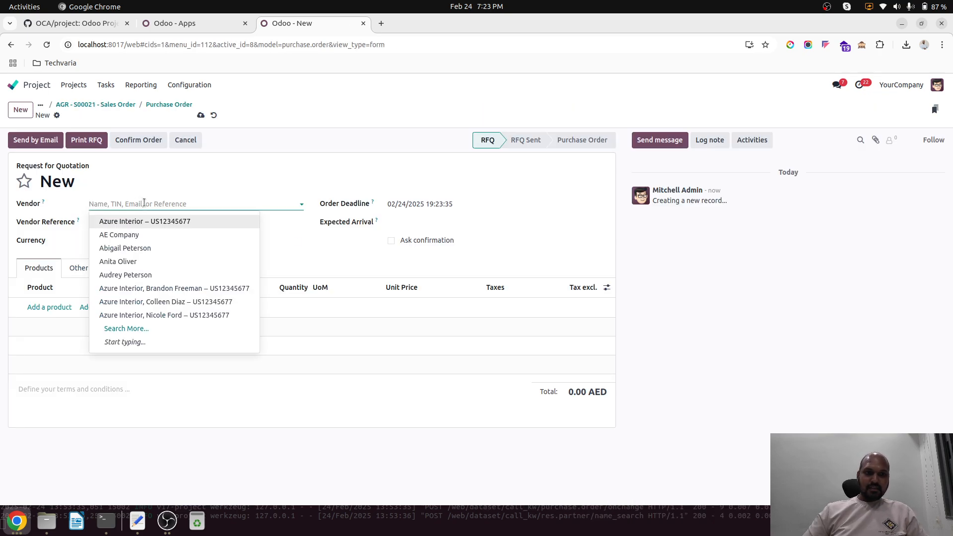
click(145, 232)
click(48, 308)
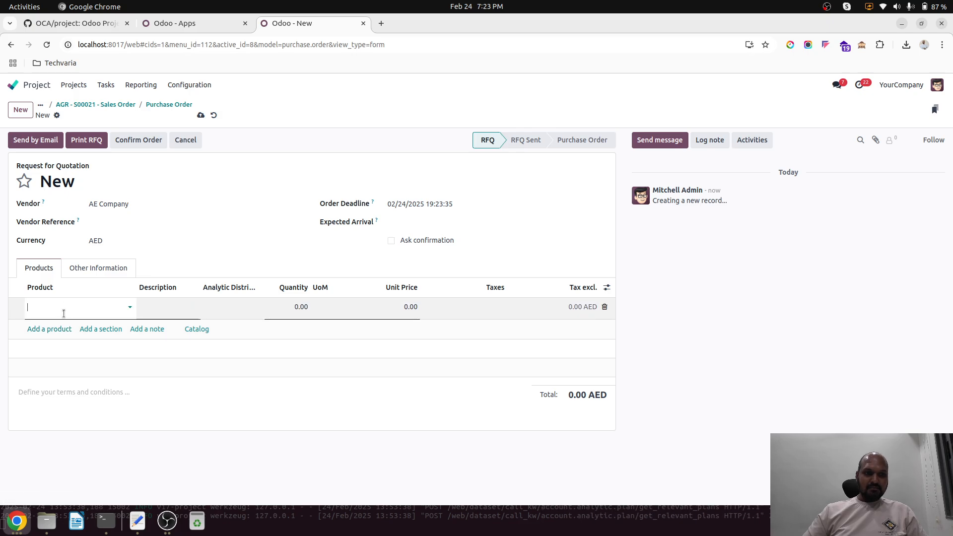
click(70, 334)
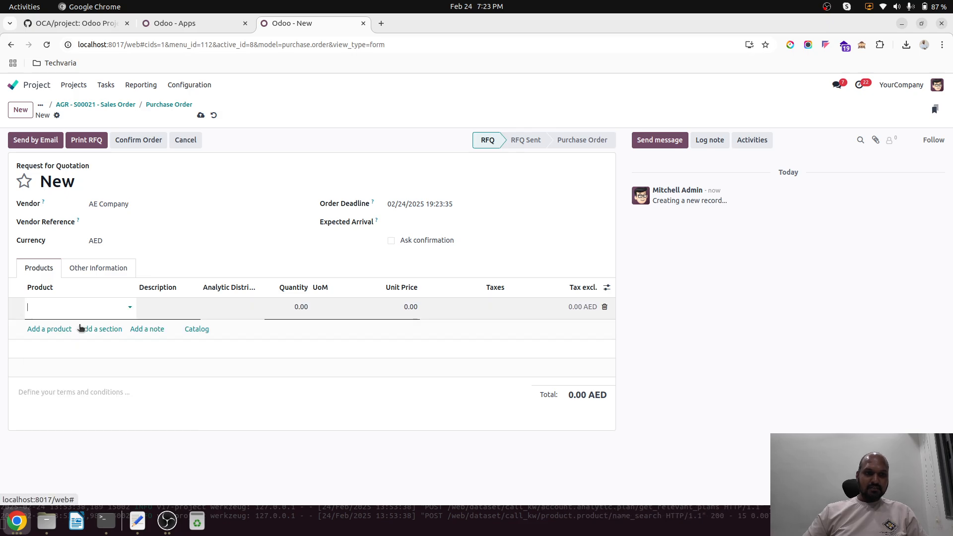
Step: Try to fill the desk line's project analytic account with the copied AGR account name, clearing the entry again
click(234, 314)
key(ctrl+v)
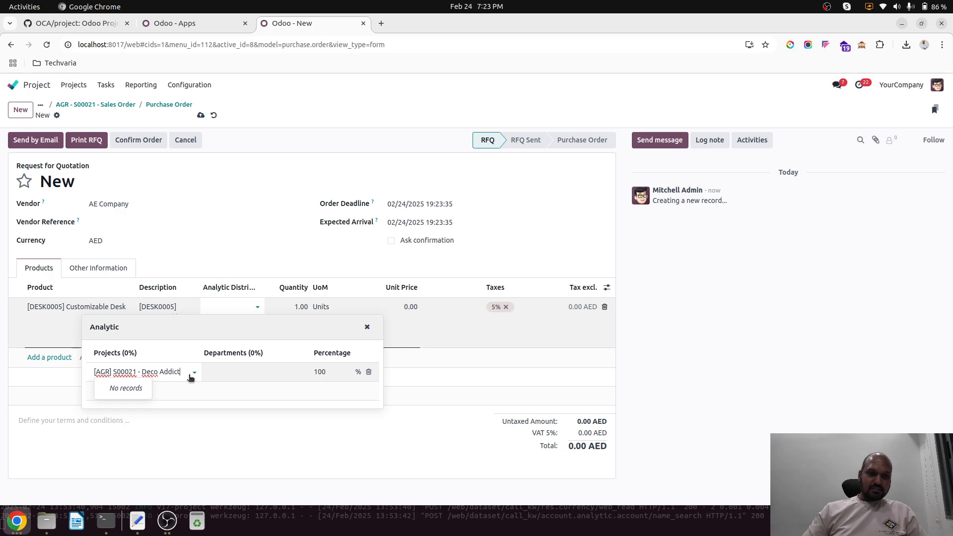
key(BackSpace)
key(BackSpace)
key(BackSpace)
key(BackSpace)
key(BackSpace)
key(BackSpace)
key(BackSpace)
key(BackSpace)
key(BackSpace)
key(BackSpace)
key(BackSpace)
key(BackSpace)
key(BackSpace)
key(BackSpace)
key(BackSpace)
key(BackSpace)
key(BackSpace)
key(BackSpace)
key(BackSpace)
key(BackSpace)
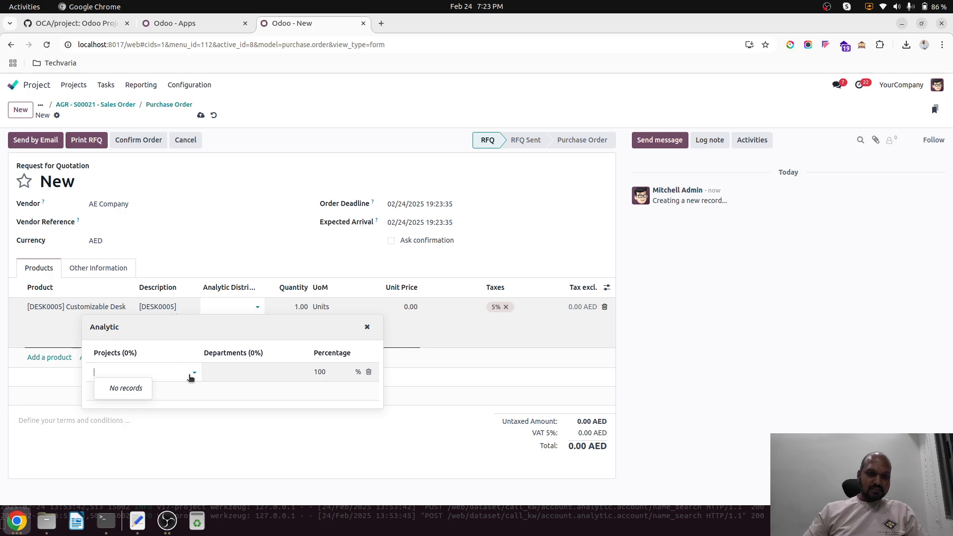
Step: Browse the full lists of project and department analytic accounts available for the desk line's analytic distribution
click(154, 356)
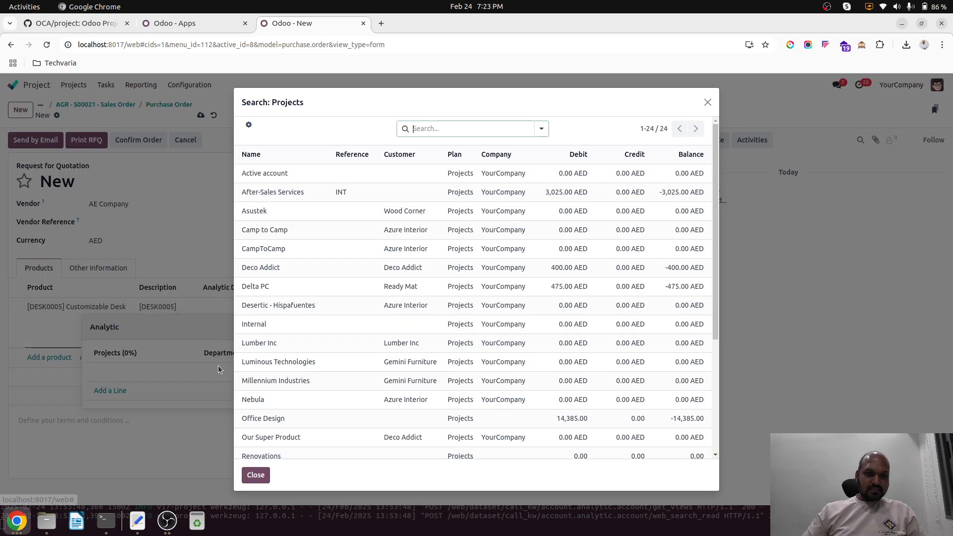
scroll(341, 357, down, 5)
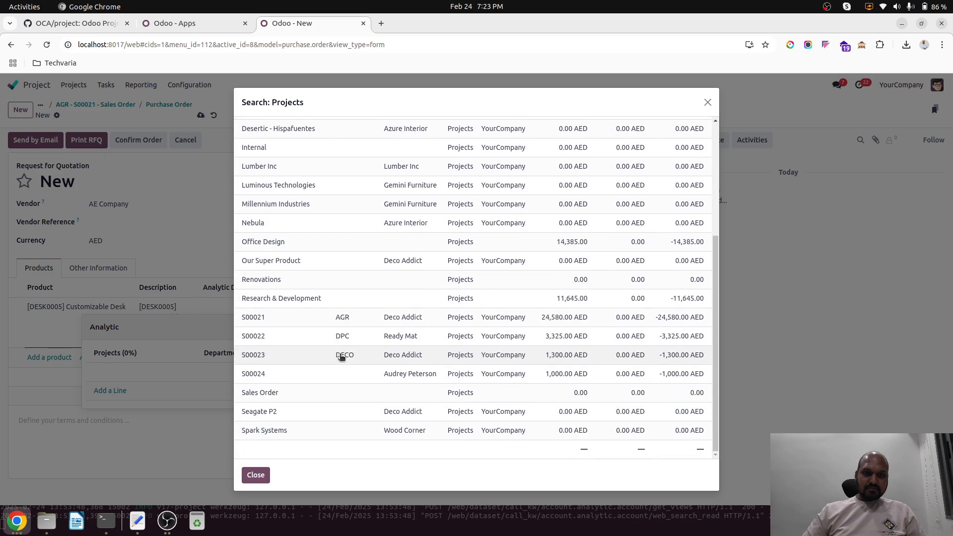
scroll(344, 304, up, 5)
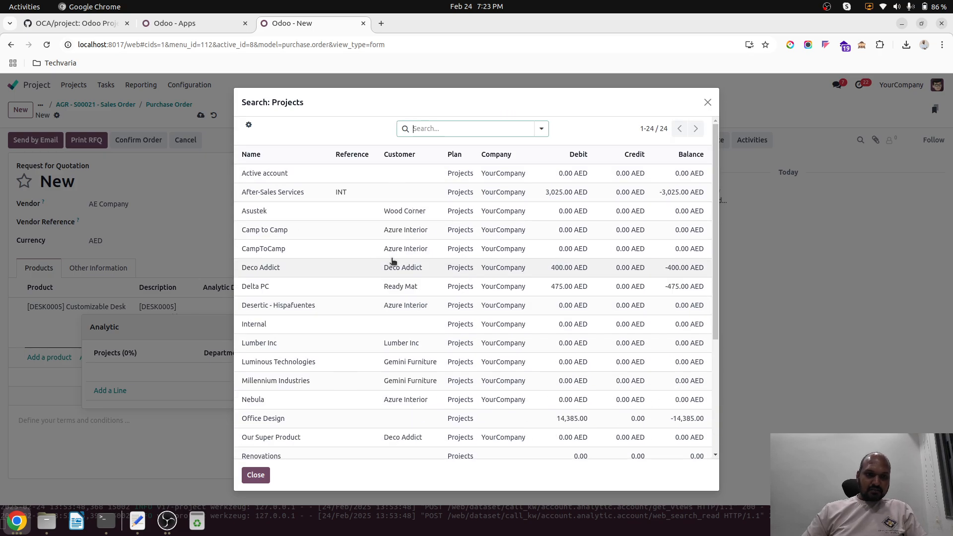
click(255, 475)
click(223, 373)
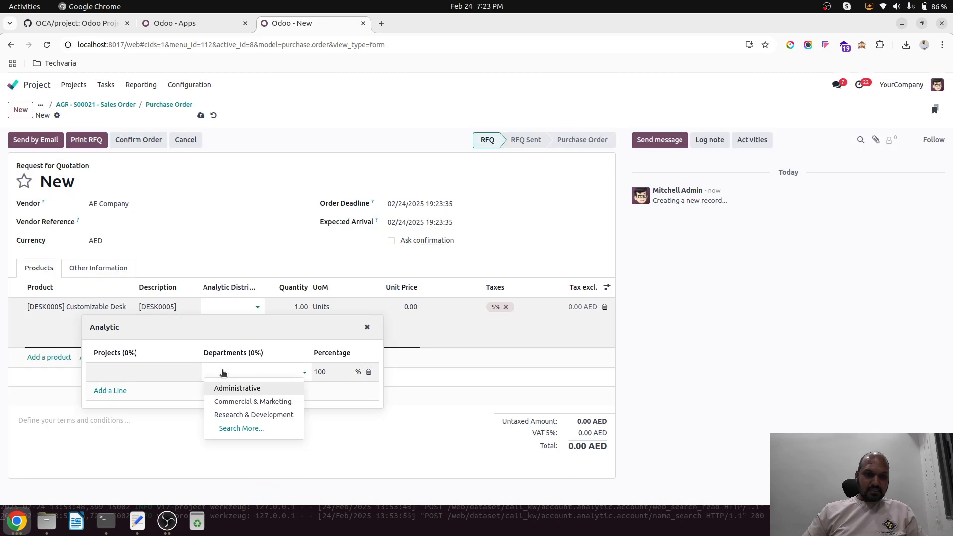
click(251, 428)
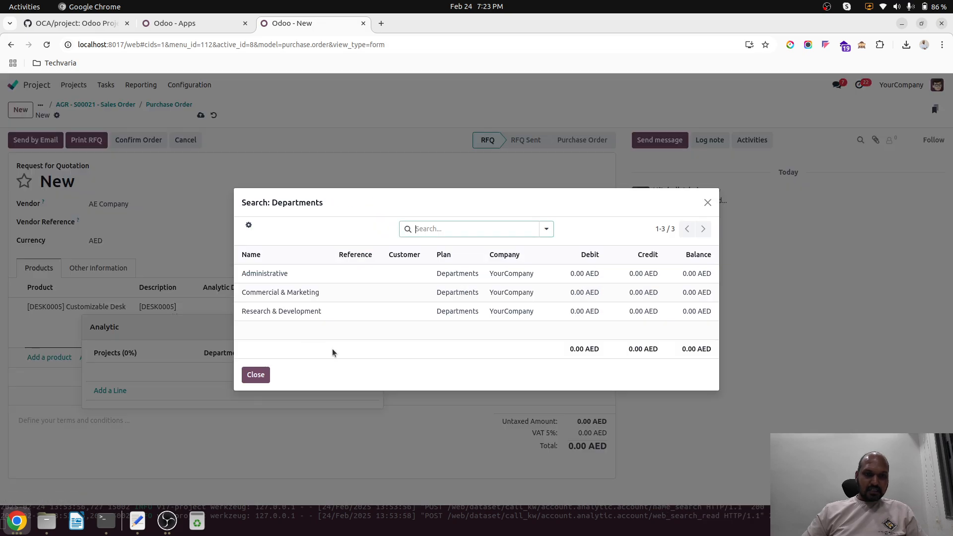
click(255, 375)
click(144, 372)
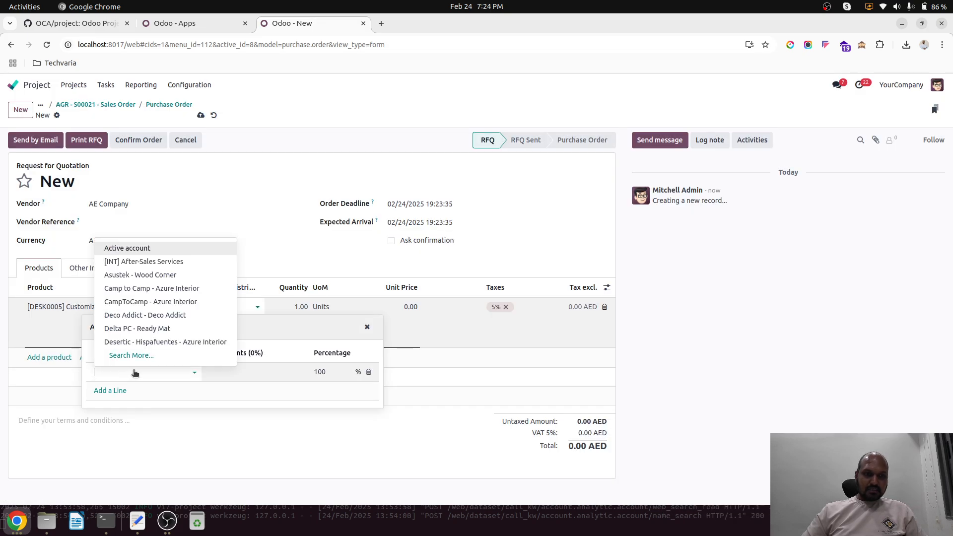
click(162, 357)
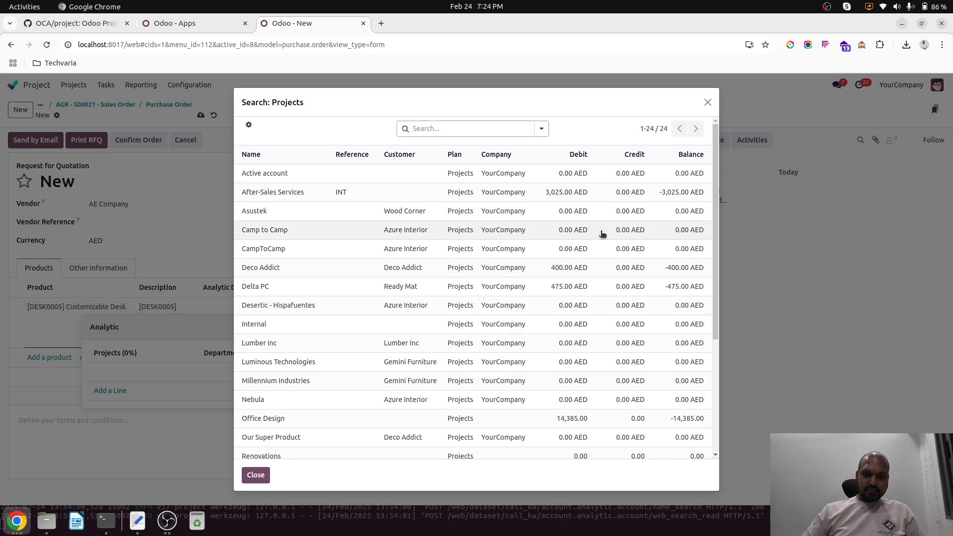
scroll(586, 267, down, 5)
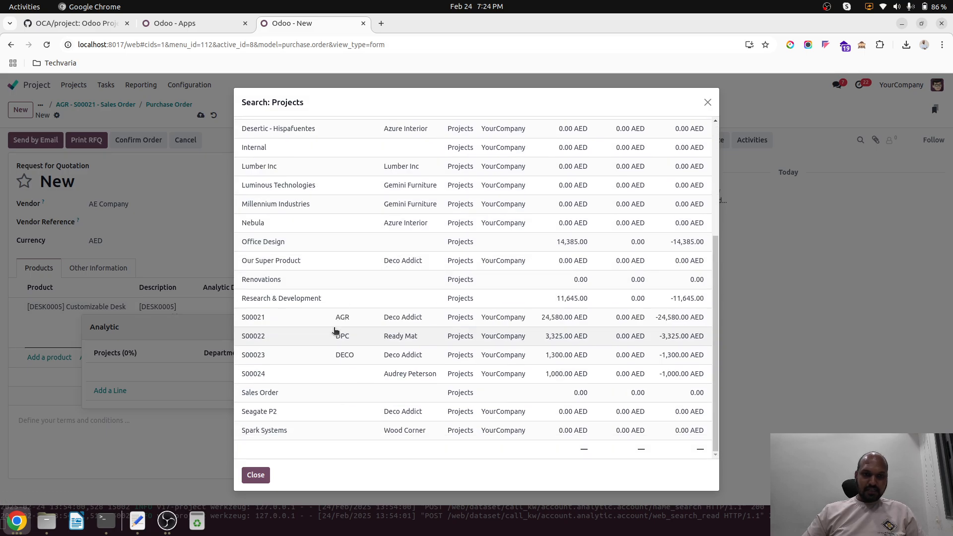
click(368, 139)
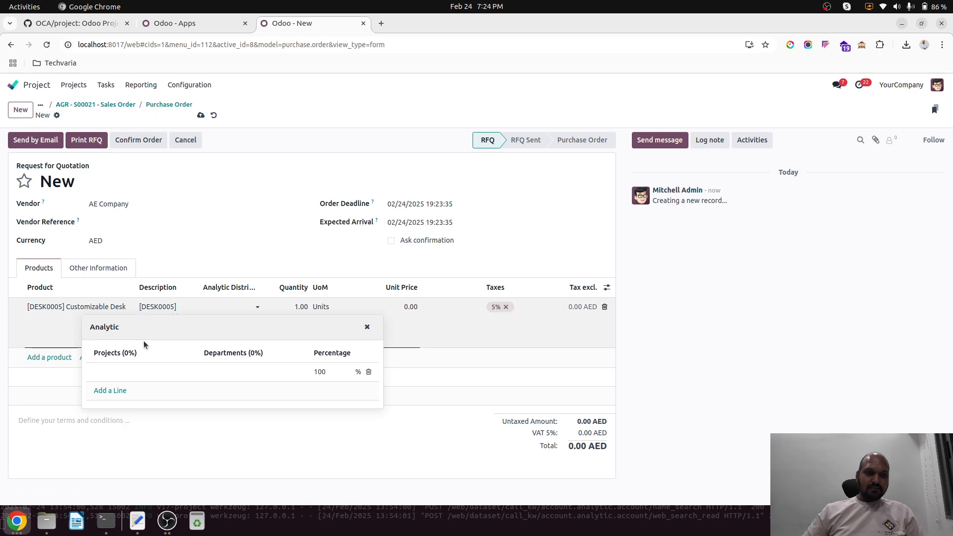
Step: Assign the desk line's analytic distribution to the project account with reference AGR and customer Deco Addict
click(142, 372)
click(131, 355)
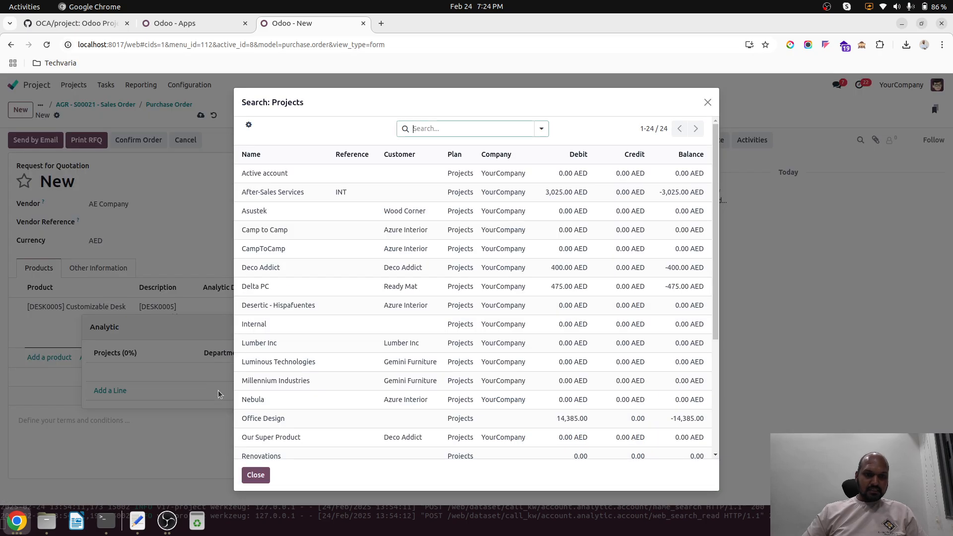
scroll(294, 373, down, 3)
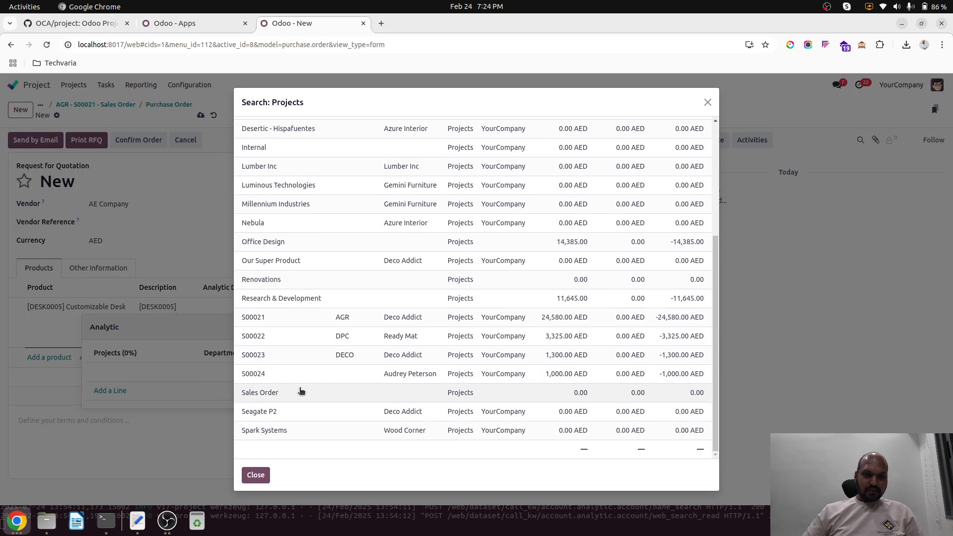
click(293, 320)
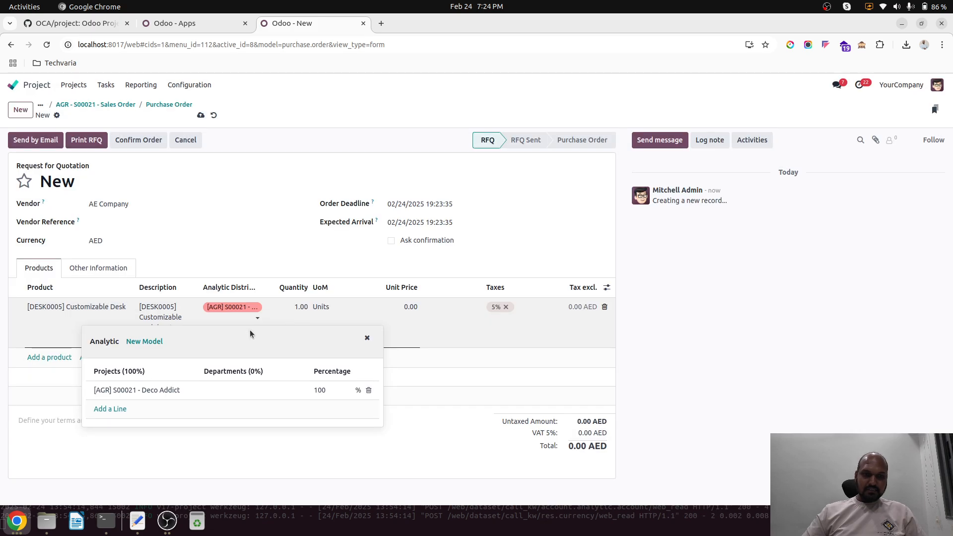
click(276, 249)
Step: Set the desk line's unit price to 100 and save the request for quotation
click(384, 304)
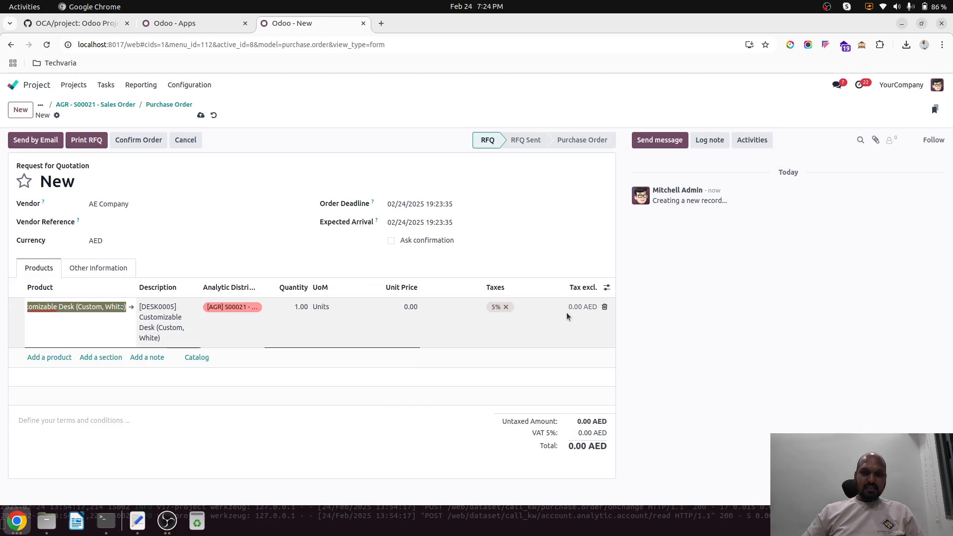
click(402, 307)
text(100)
key(Tab)
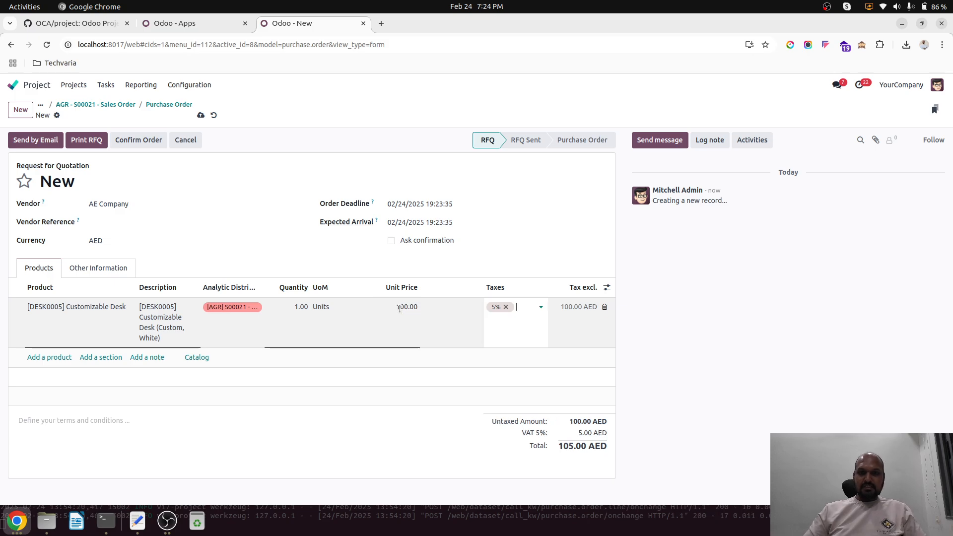
click(200, 116)
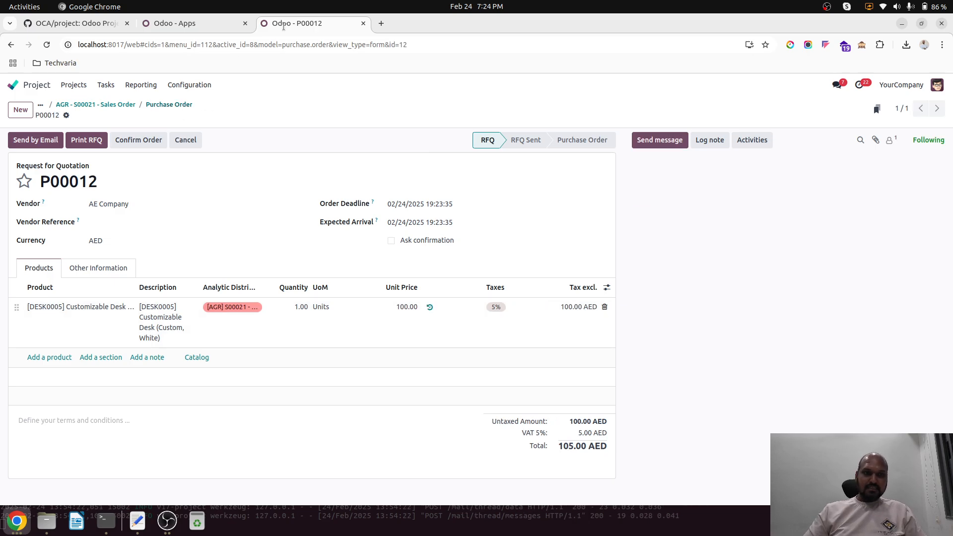
Step: Return to the AGR project and open the purchase order listed under its purchases
click(119, 106)
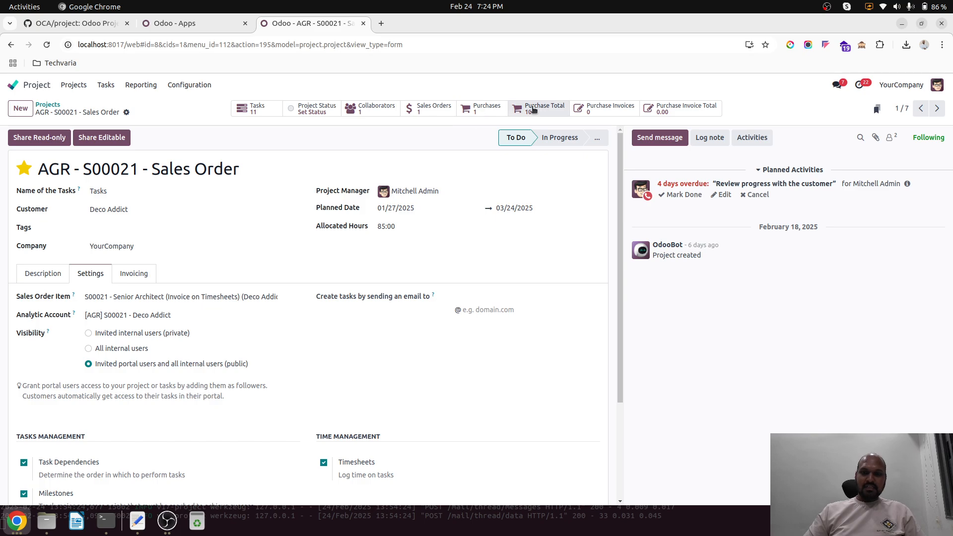
click(488, 110)
click(213, 162)
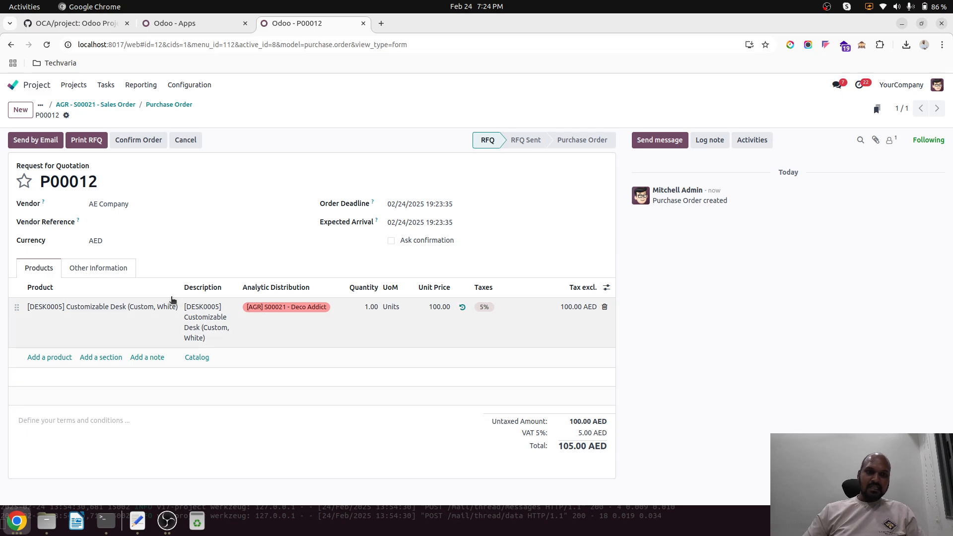
Step: Confirm the purchase order and try to create a vendor bill from it
click(142, 142)
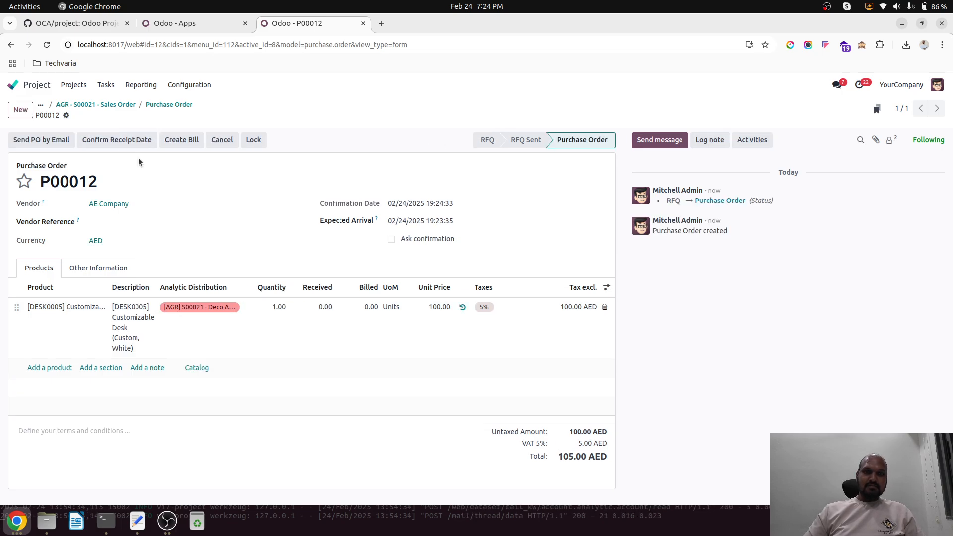
click(187, 141)
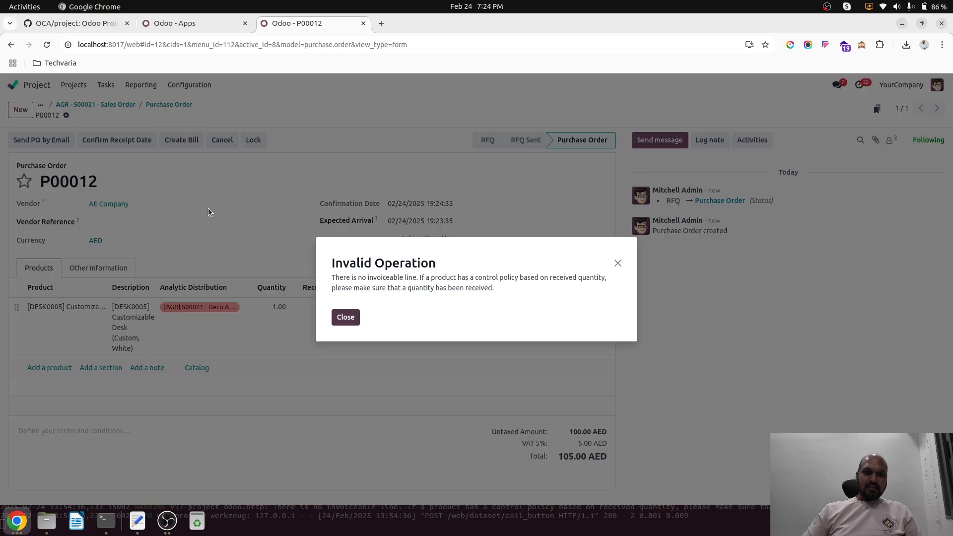
click(346, 317)
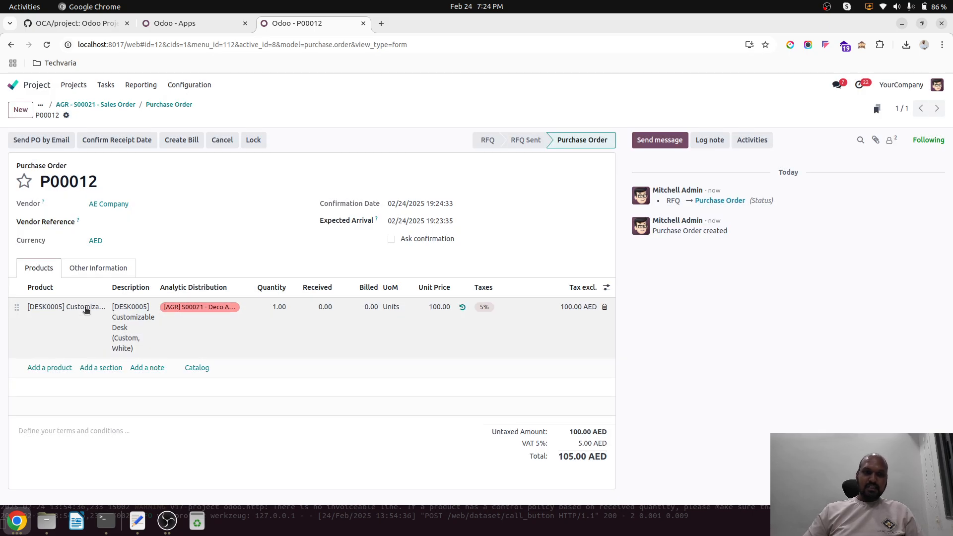
Step: Return from the purchase order to the AGR project record
click(165, 105)
click(118, 105)
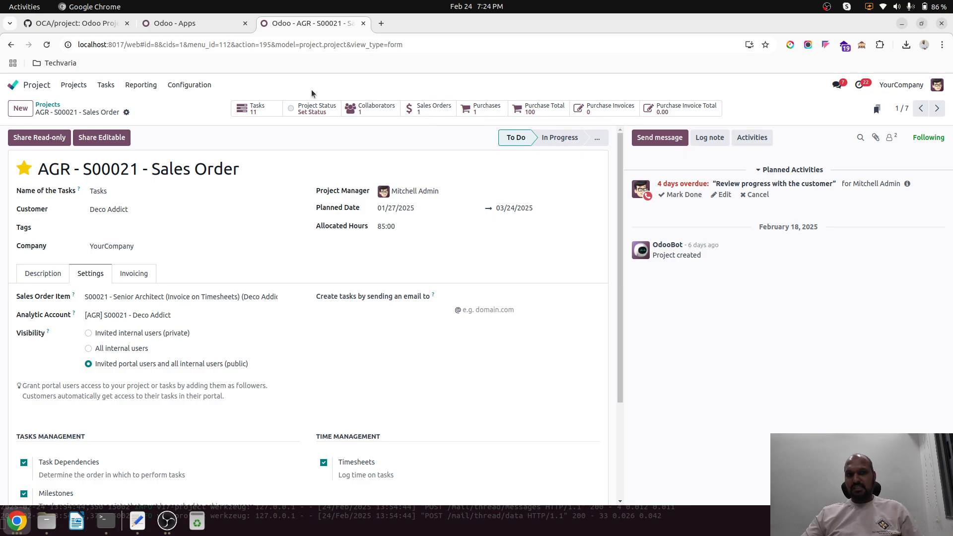
Step: Review the installed Odoo modules grouped by author and the module folders in the OCA/project repository on GitHub
click(193, 23)
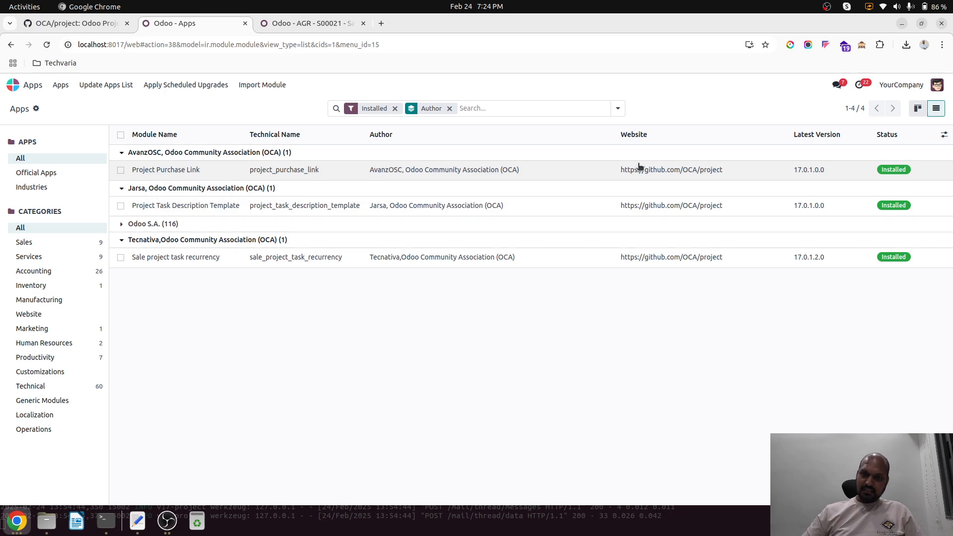
click(114, 26)
scroll(264, 293, down, 8)
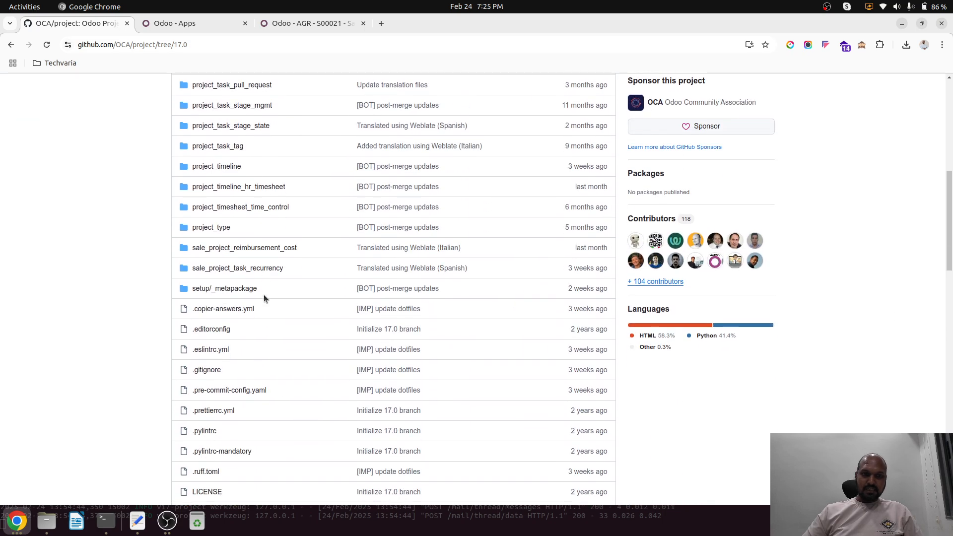
scroll(263, 294, up, 8)
click(219, 25)
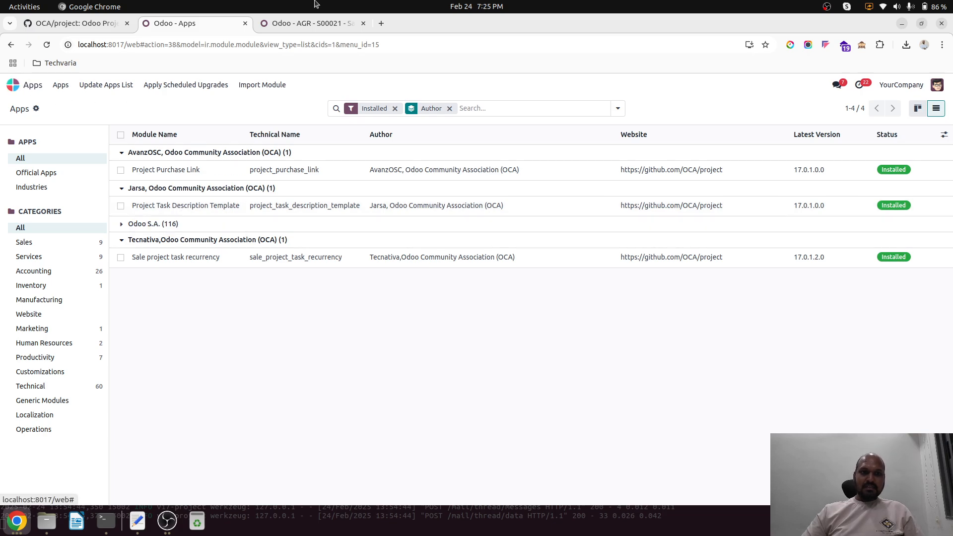
Step: Open the User interface improvements task from all tasks and check which description templates it offers
click(331, 22)
click(105, 85)
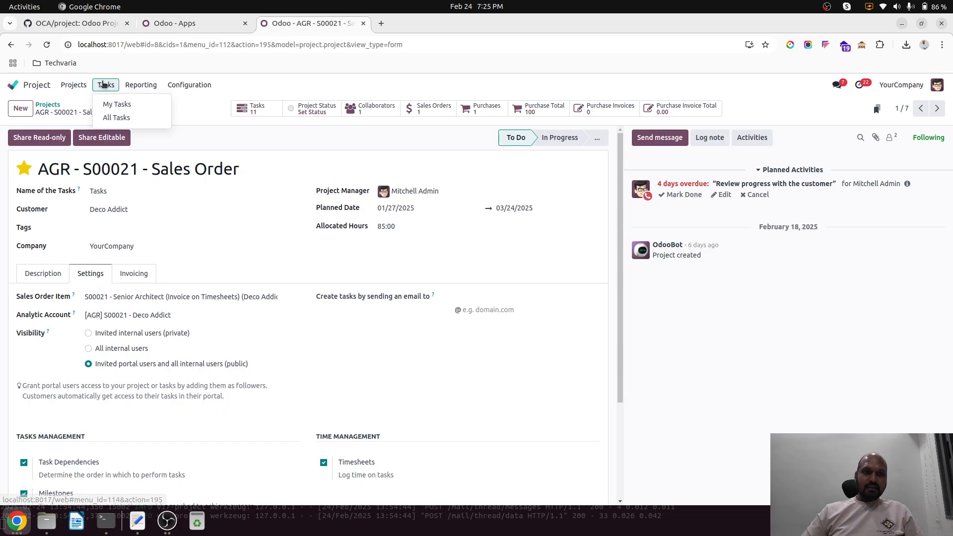
click(137, 117)
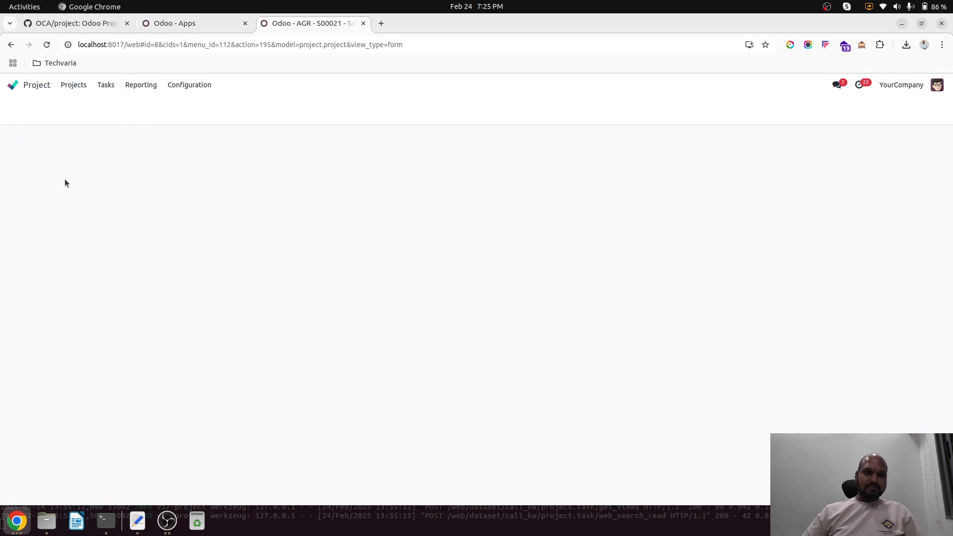
click(78, 158)
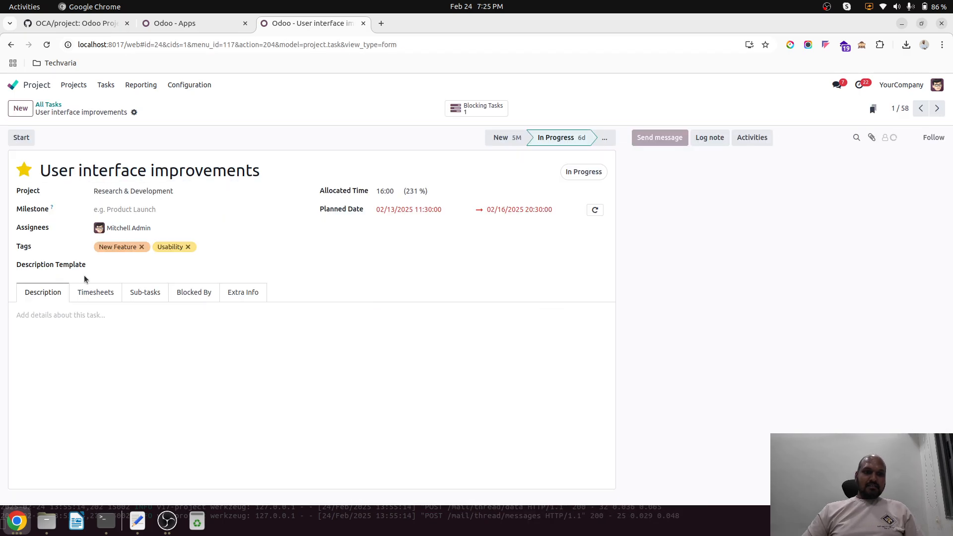
click(123, 269)
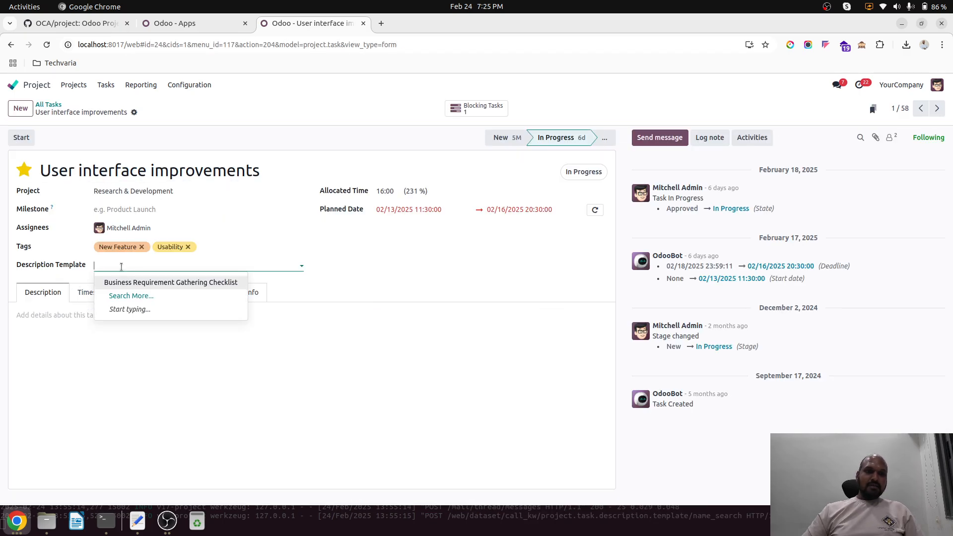
key(Escape)
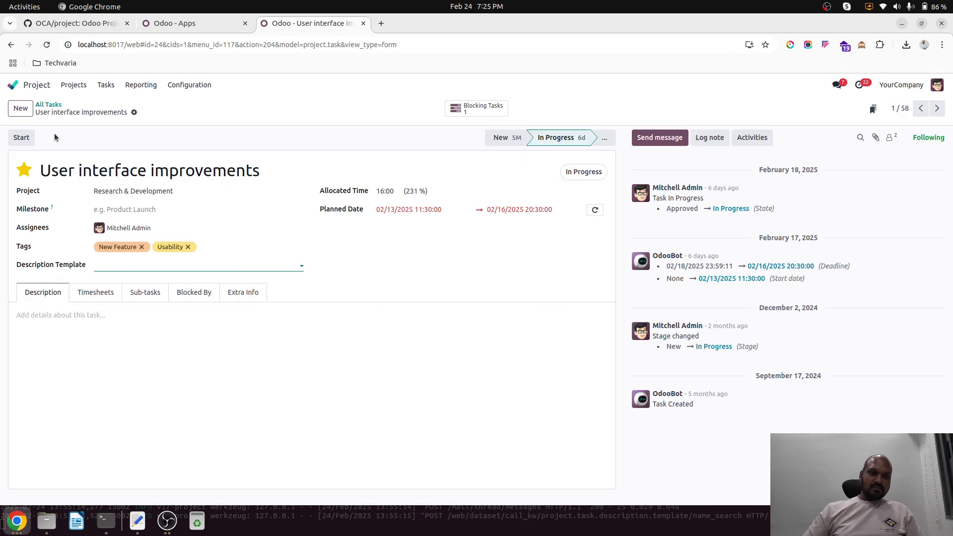
Step: Create a task titled Task1 with the Business Requirement Gathering Checklist description template, review the filled description and save it
click(40, 105)
click(22, 108)
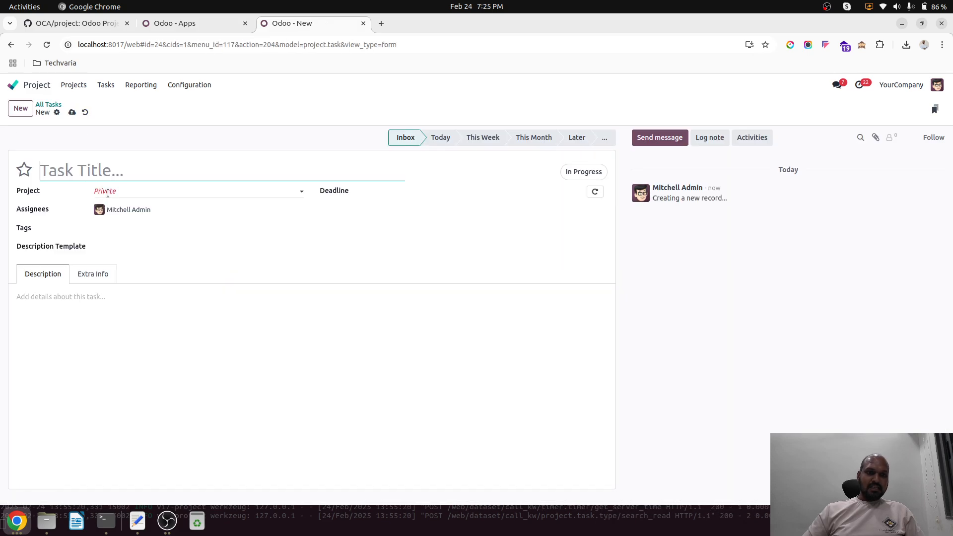
text(Task1)
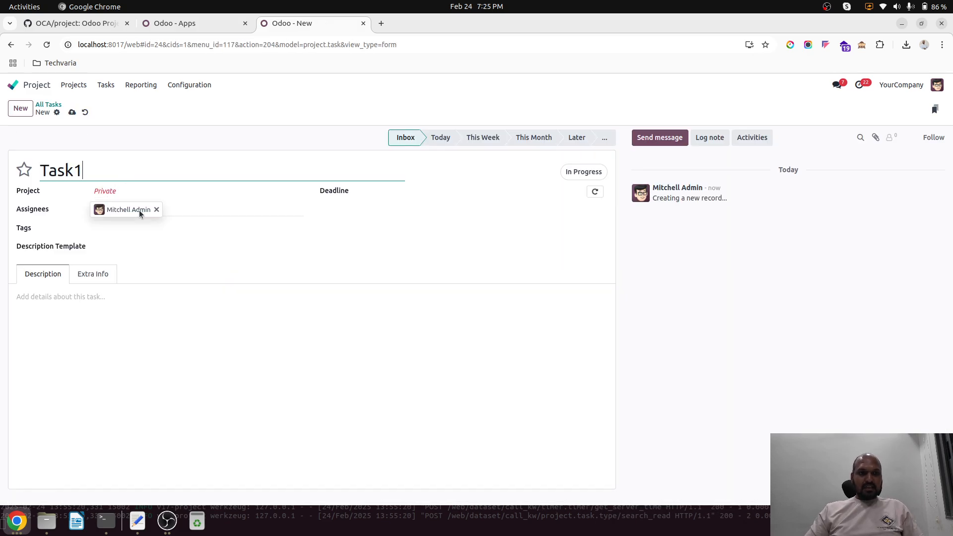
click(173, 245)
click(168, 261)
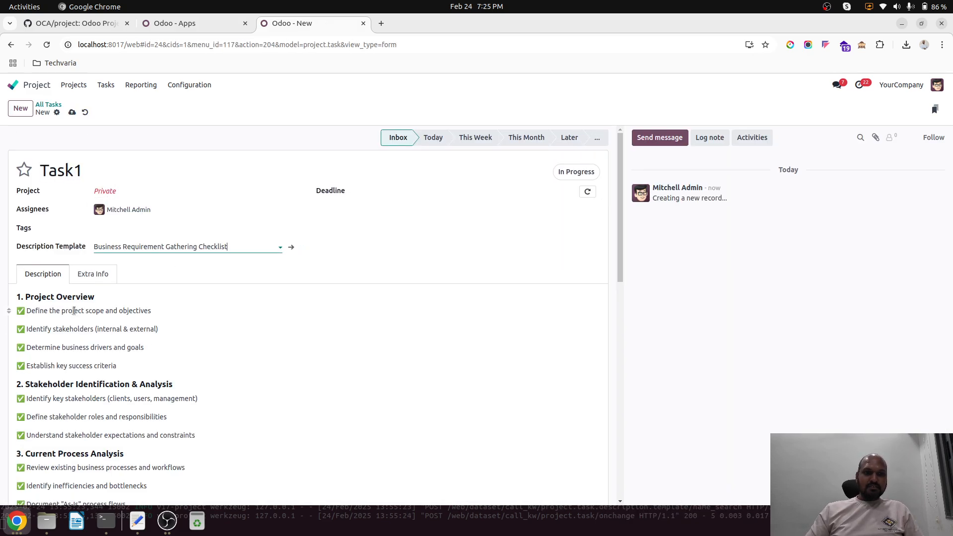
scroll(169, 356, down, 10)
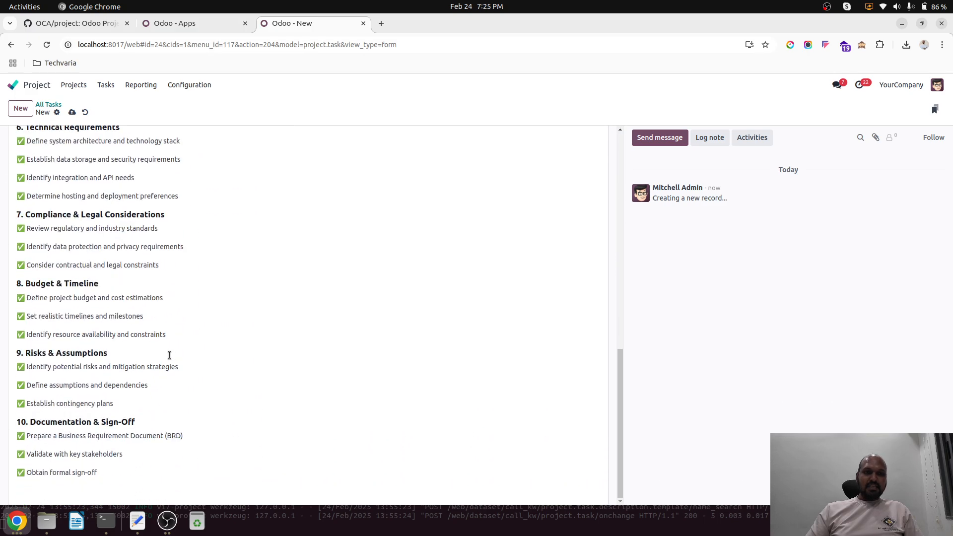
scroll(170, 356, up, 10)
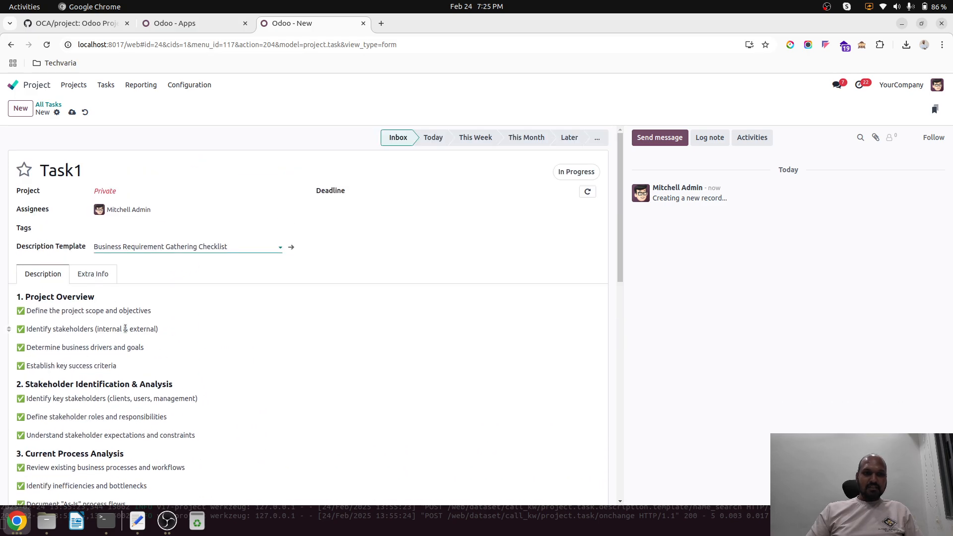
click(73, 112)
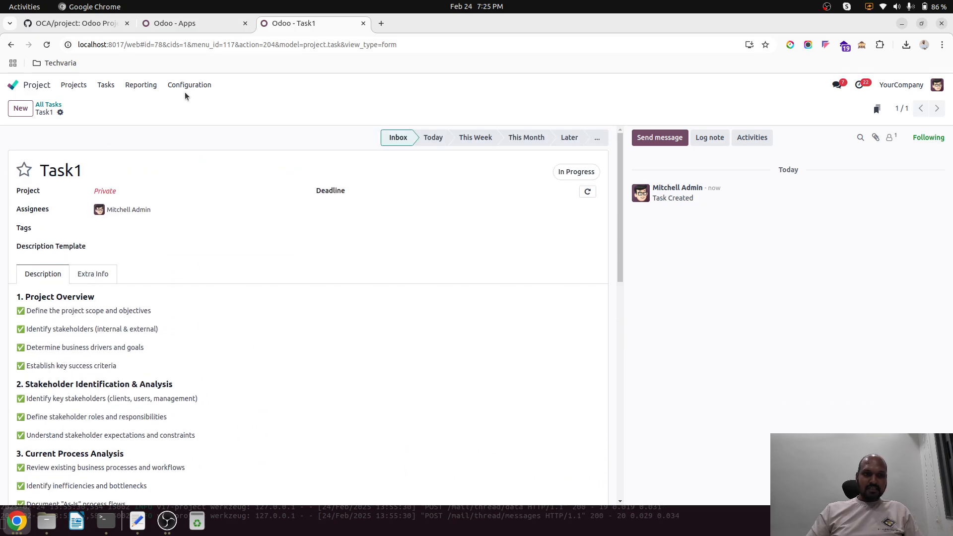
Step: Start a new task description template named Task for 2
click(196, 90)
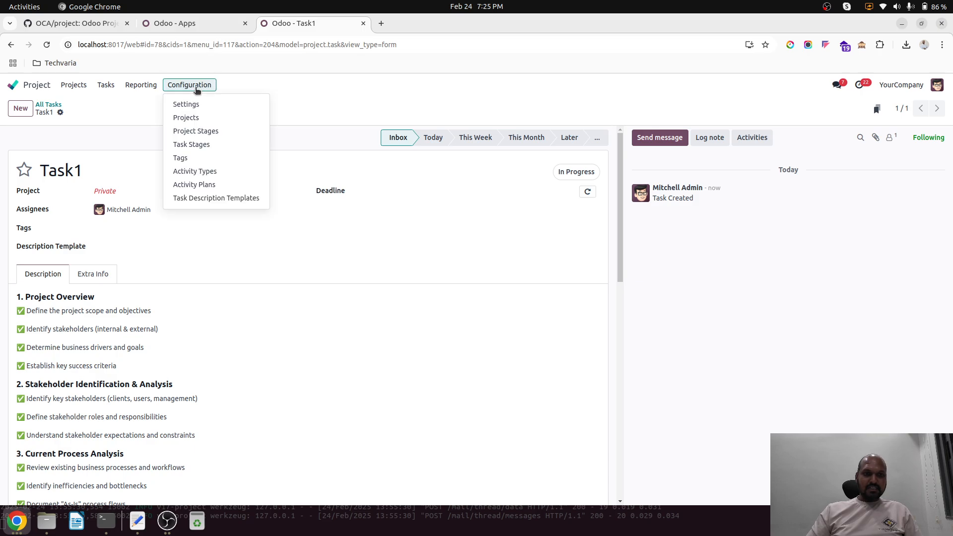
click(219, 197)
click(28, 109)
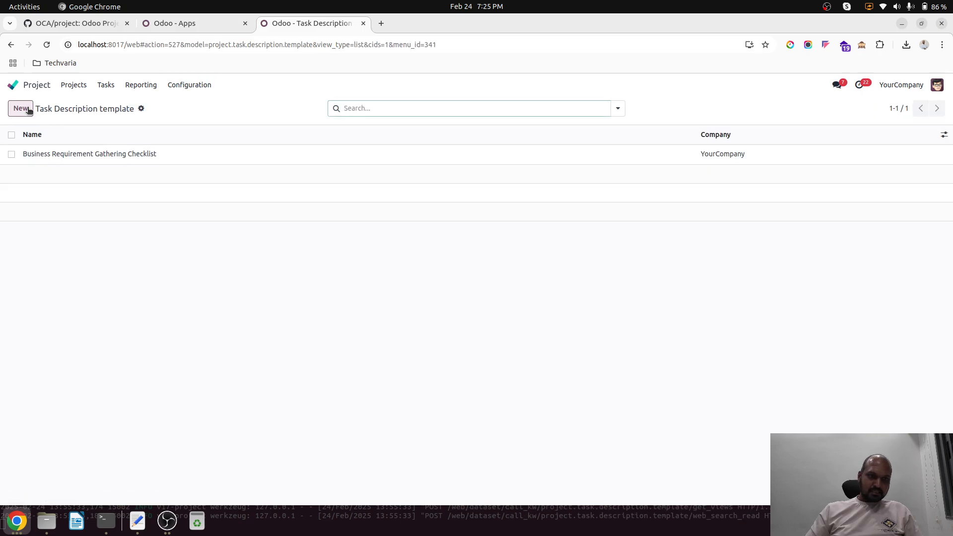
text(Task for 2)
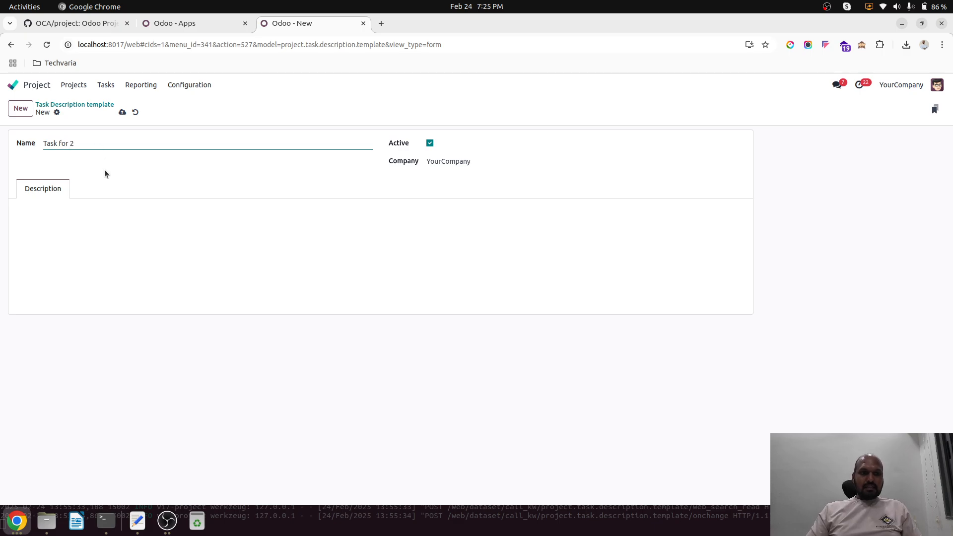
Step: Copy the Planning & Requirements section from the Text Editor document into the template's description
click(108, 225)
click(138, 522)
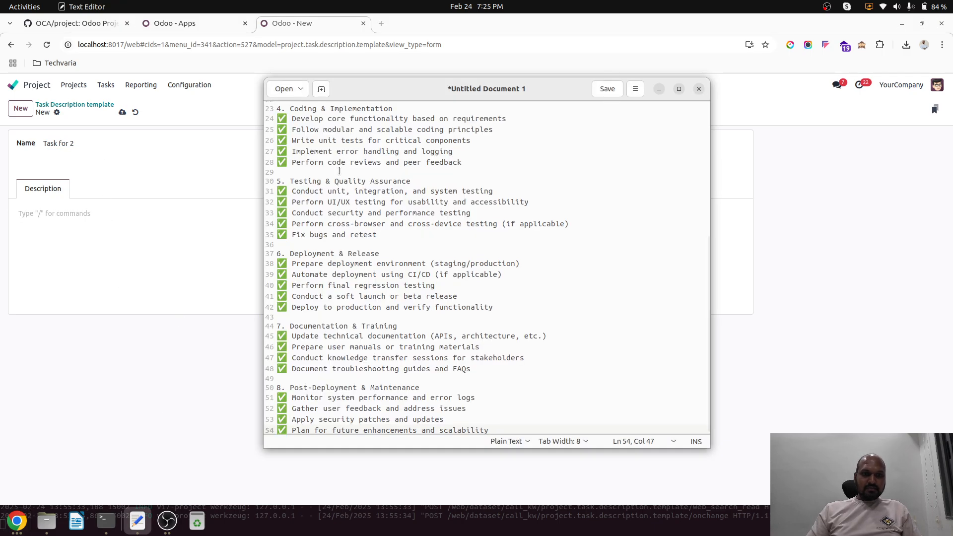
scroll(290, 116, up, 5)
drag(277, 106, 515, 170)
key(ctrl+c)
click(70, 219)
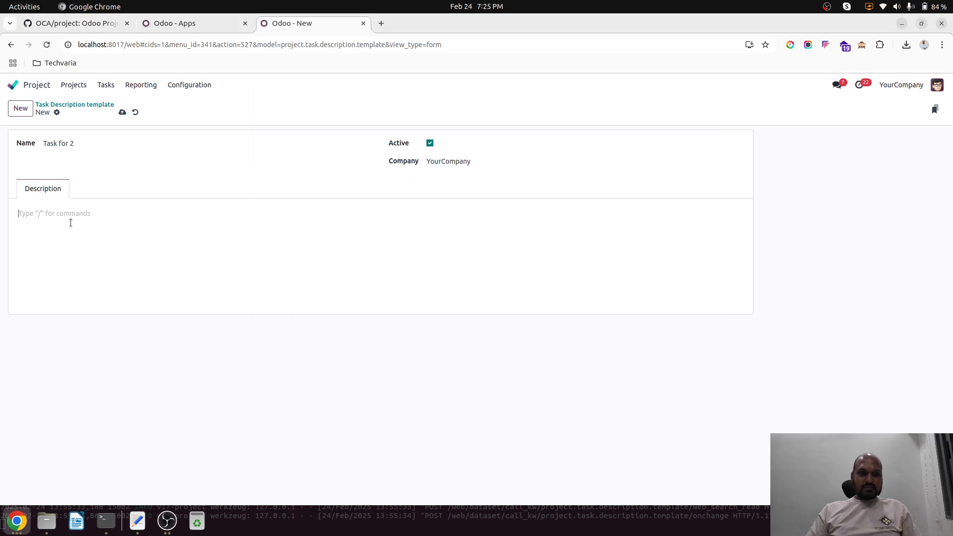
key(ctrl+v)
Step: Move the heading out of the description into the template's name as Planning & Requirements, without its number, and save the template
drag(107, 213, 12, 215)
key(ctrl+c)
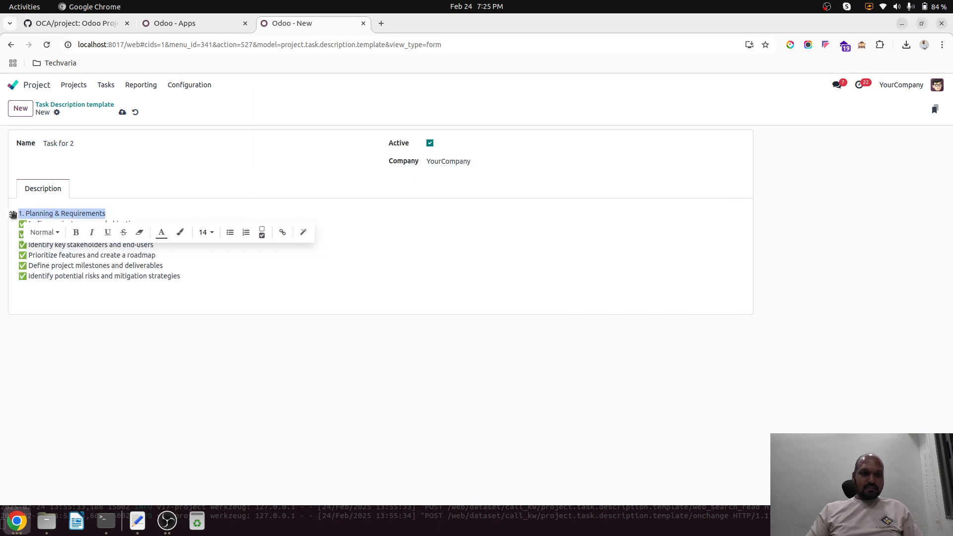
key(BackSpace)
click(96, 143)
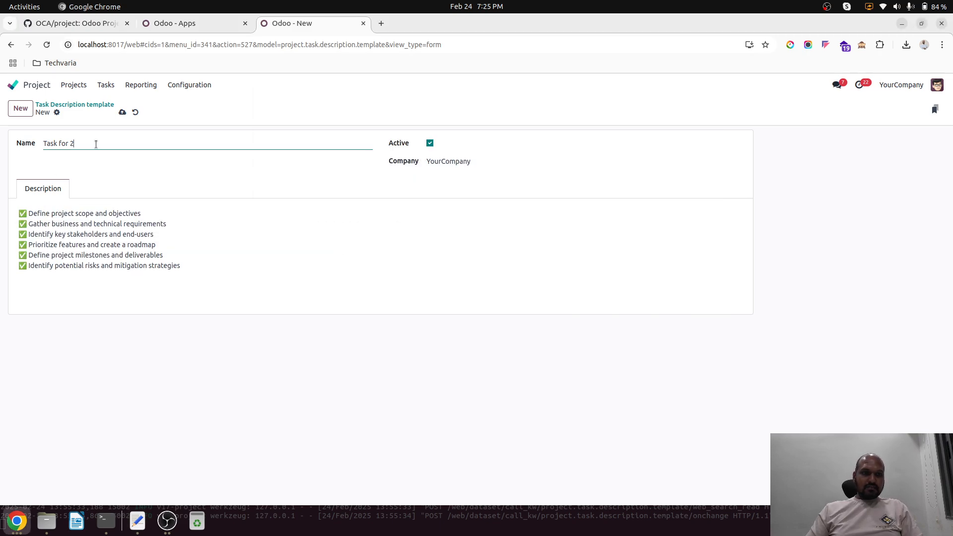
key(ctrl+a)
key(ctrl+v)
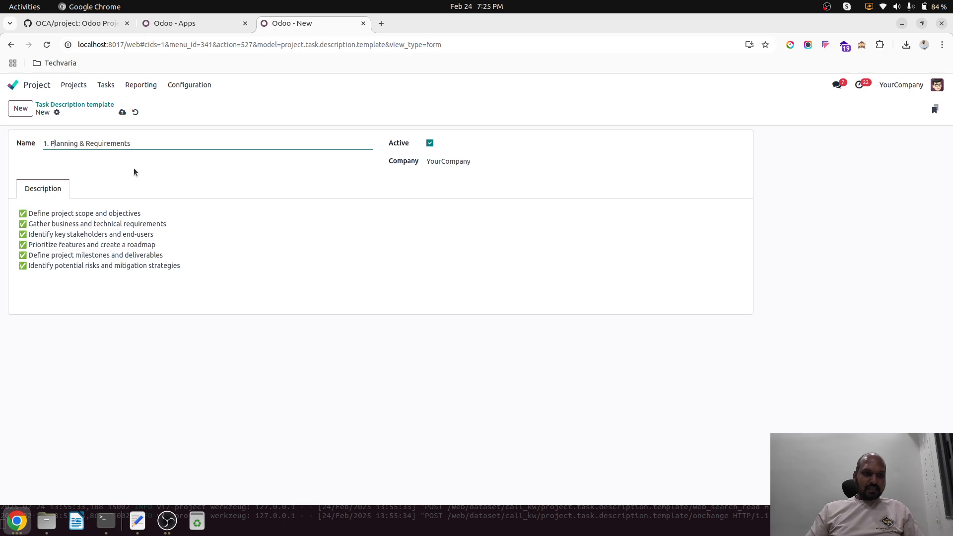
key(BackSpace)
key(BackSpace)
key(BackSpace)
click(124, 113)
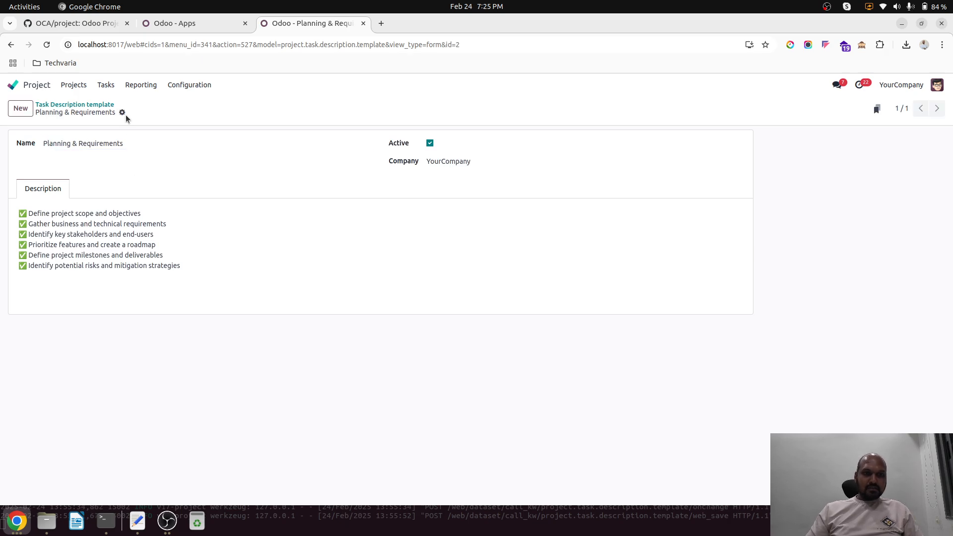
Step: Create a task titled Taskkk from all tasks with the Planning & Requirements description template and save it
click(94, 105)
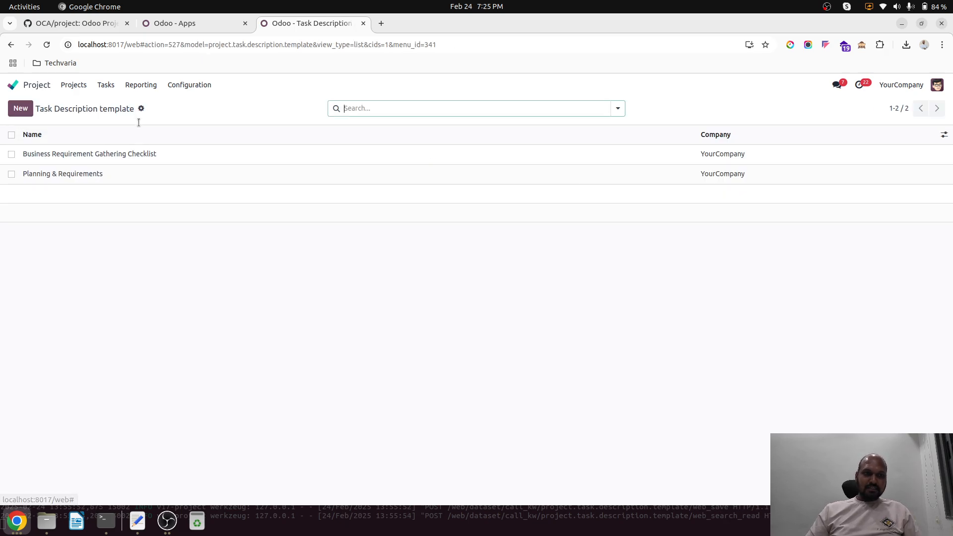
click(105, 85)
click(107, 102)
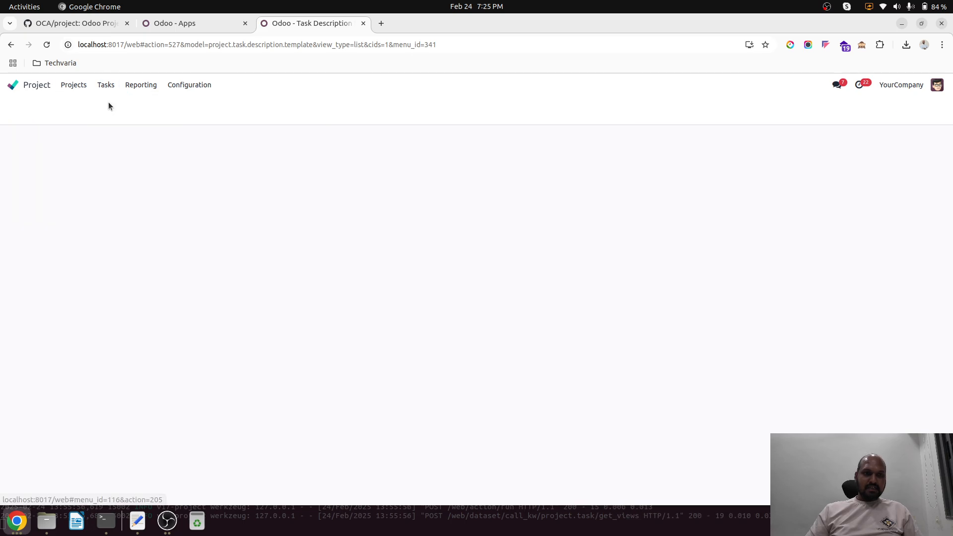
click(108, 88)
click(118, 118)
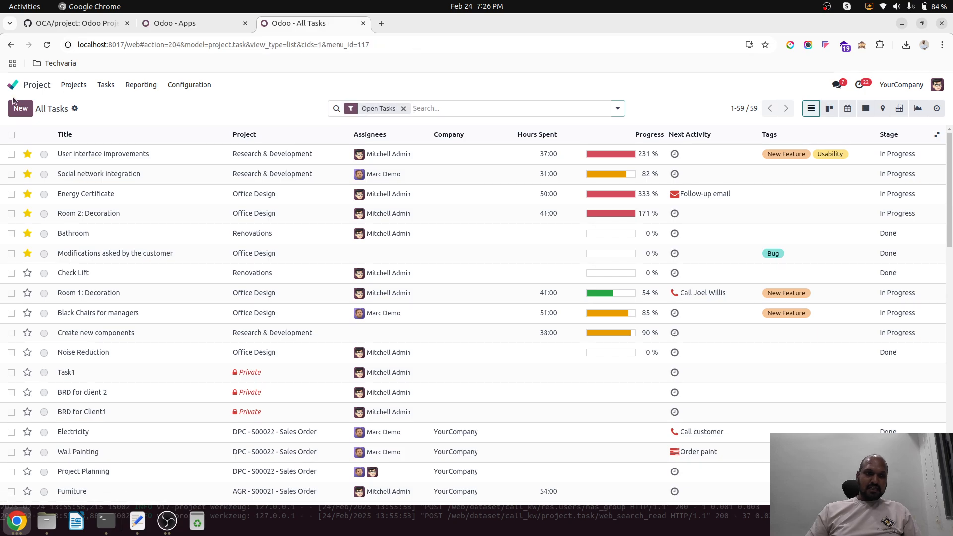
click(21, 109)
click(111, 247)
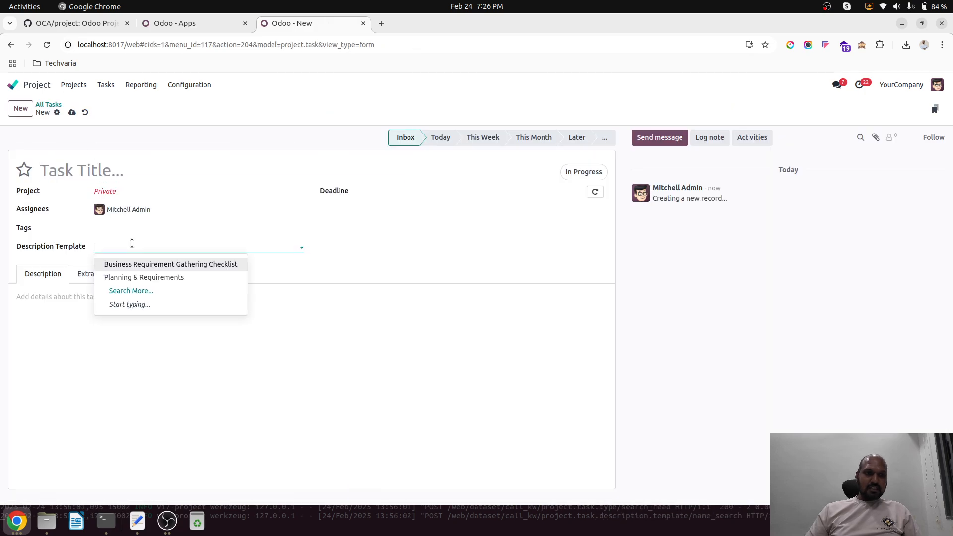
click(152, 276)
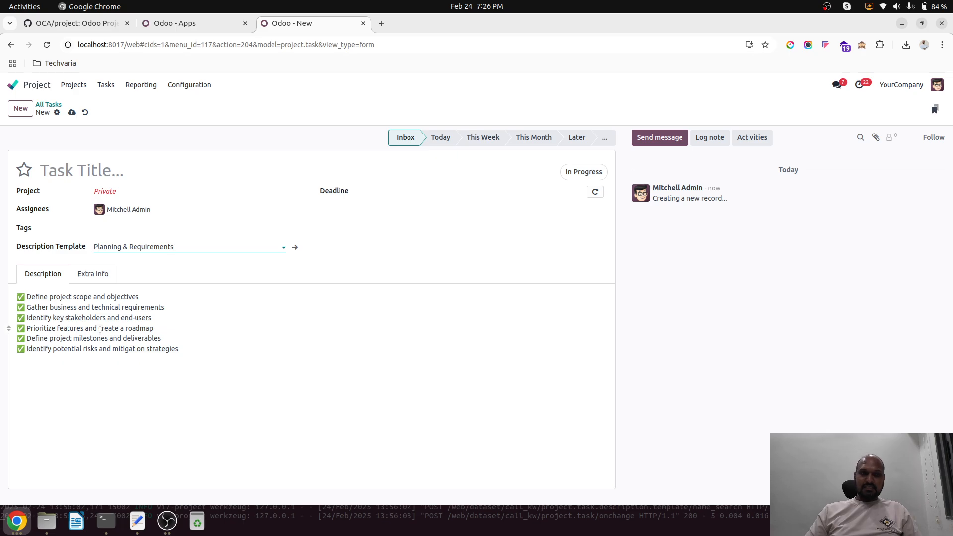
click(100, 167)
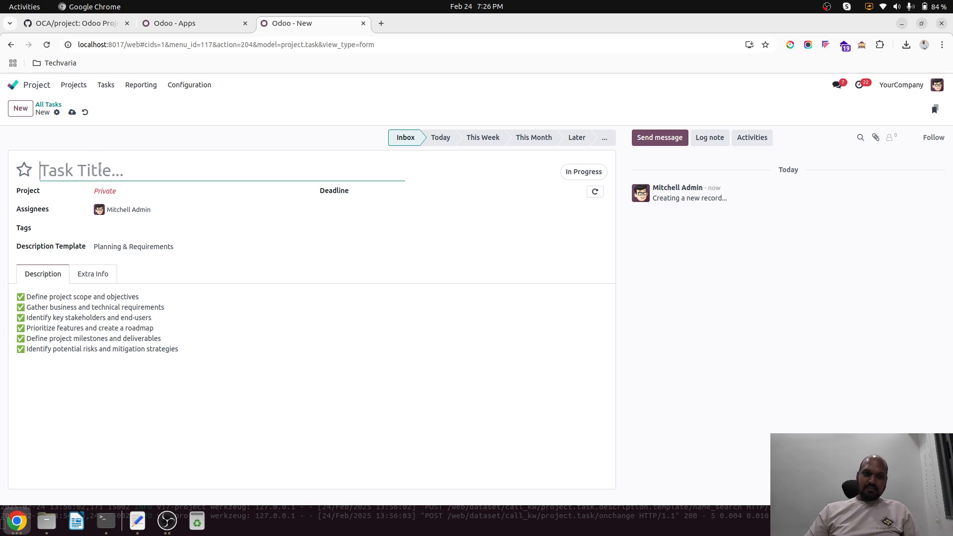
text(Taskkk)
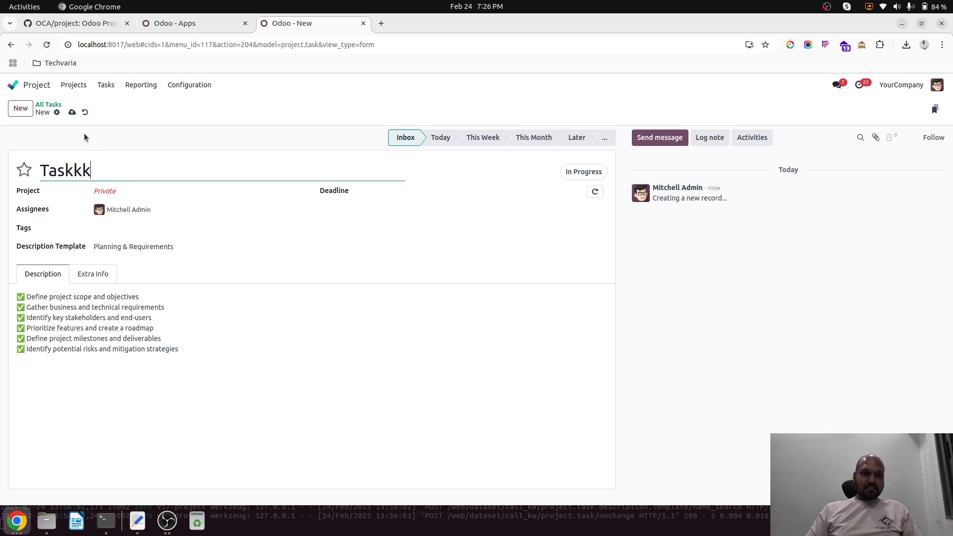
key(ctrl+s)
Step: Append the Planning & Requirements and Business Requirement Gathering Checklist templates to the Taskkk description and review the combined text
click(122, 246)
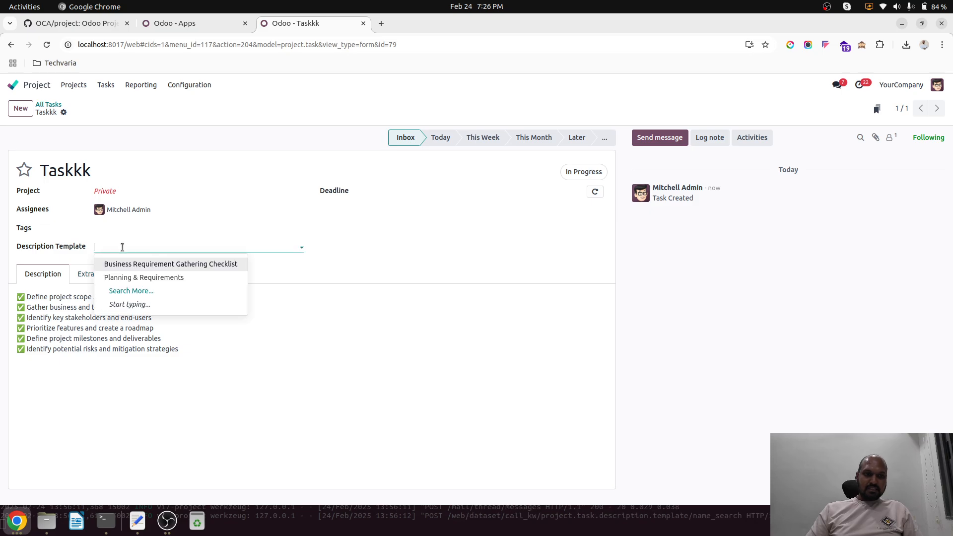
click(143, 277)
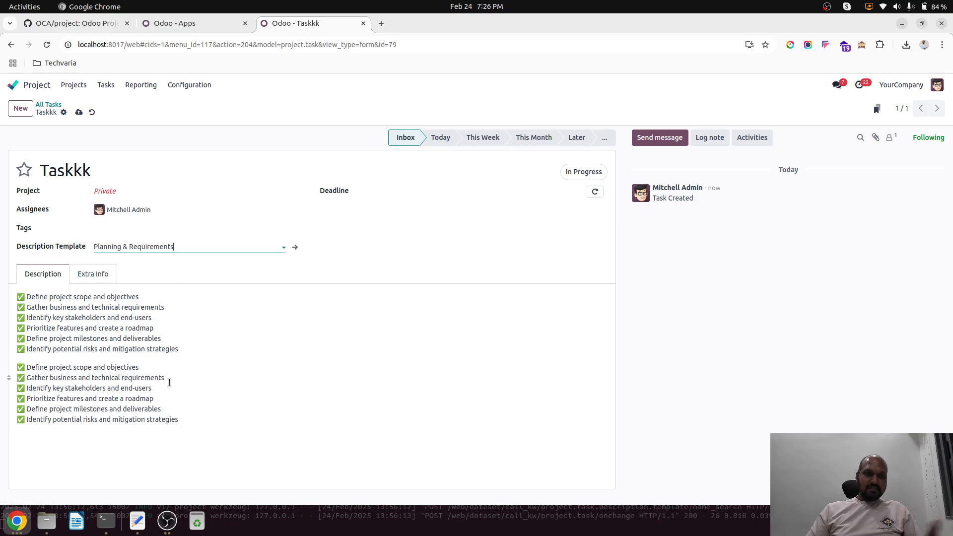
click(208, 248)
click(207, 248)
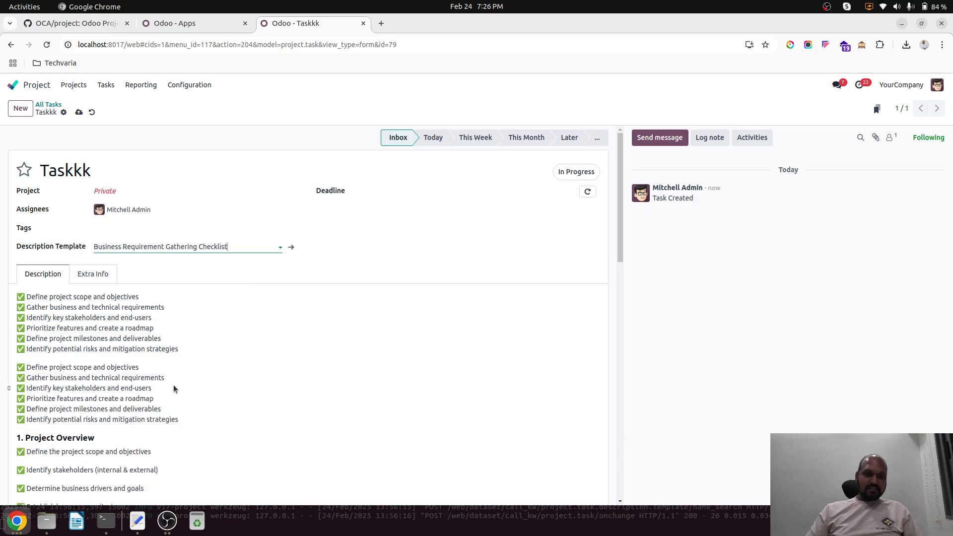
scroll(174, 386, down, 6)
scroll(174, 385, up, 6)
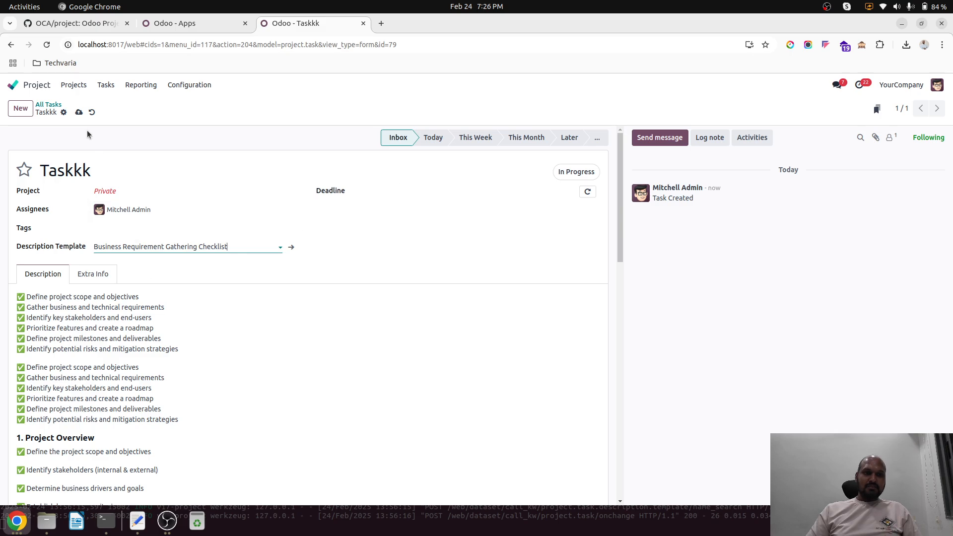
Step: Save Taskkk, delete the first of the two duplicate project scope checklists from its description, and save the task again
click(79, 112)
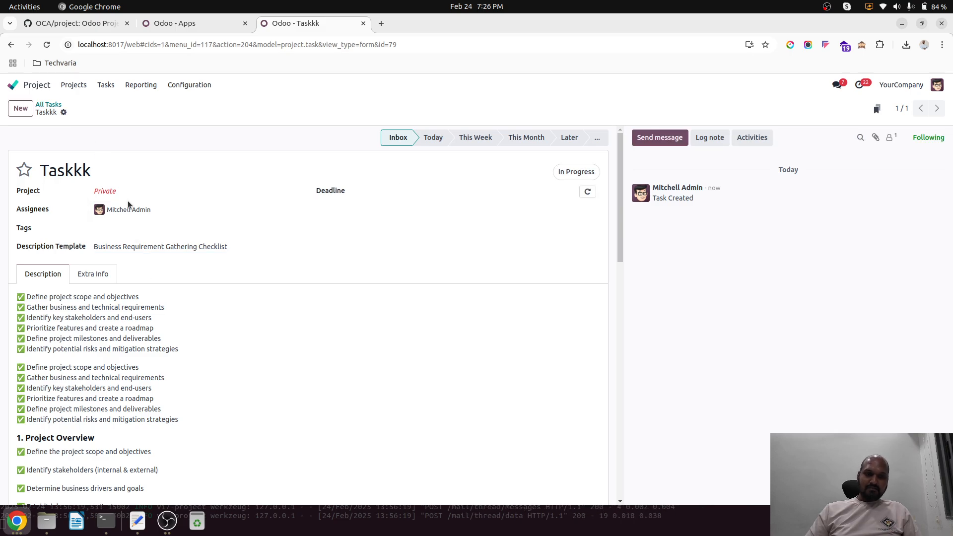
click(191, 249)
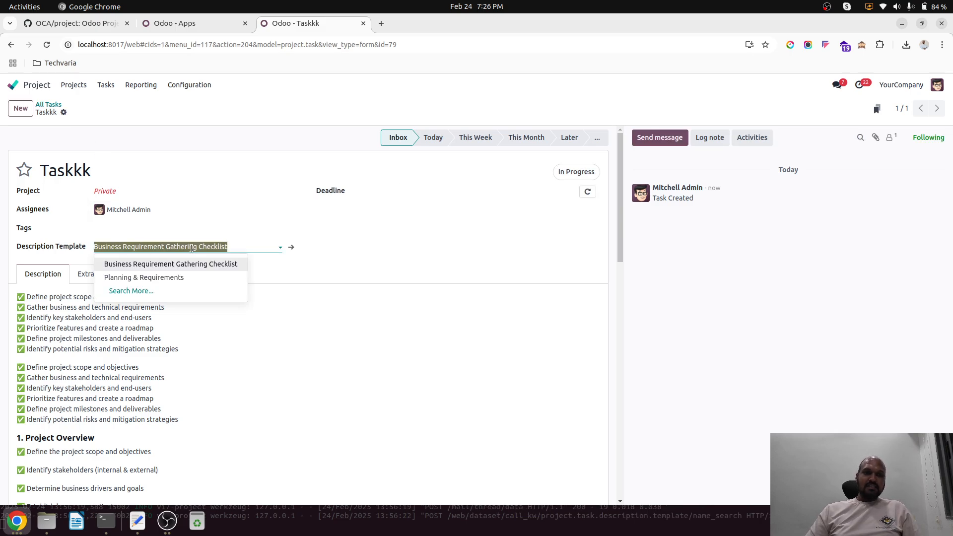
click(254, 331)
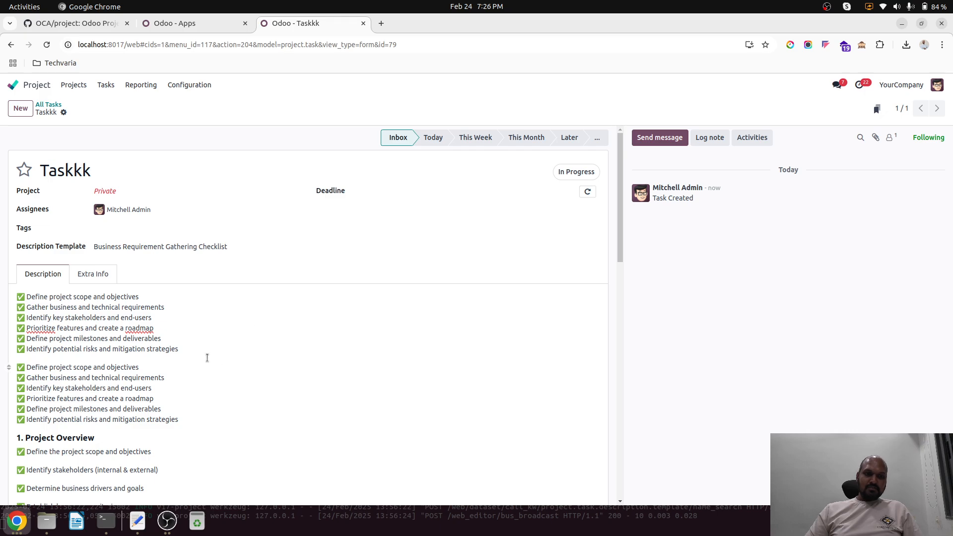
drag(207, 358, 5, 292)
key(BackSpace)
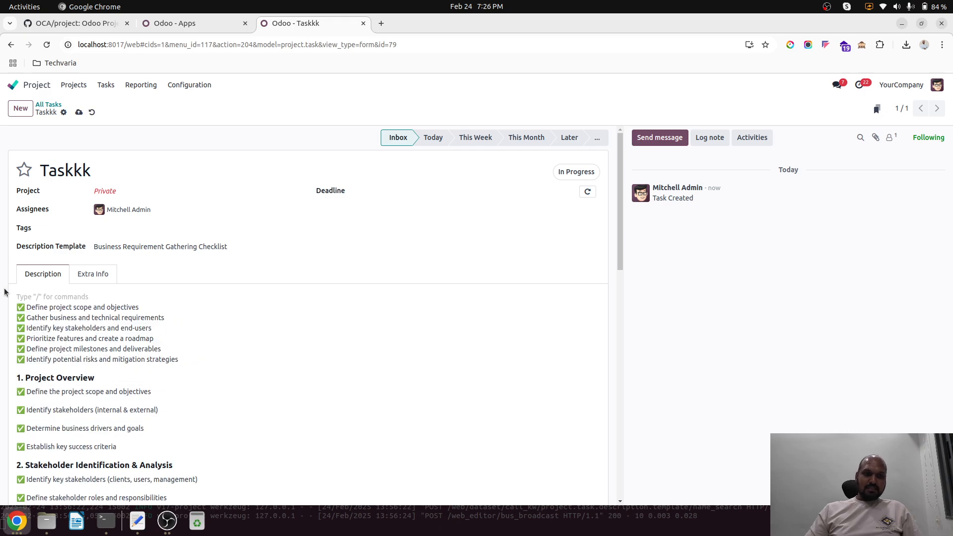
click(78, 112)
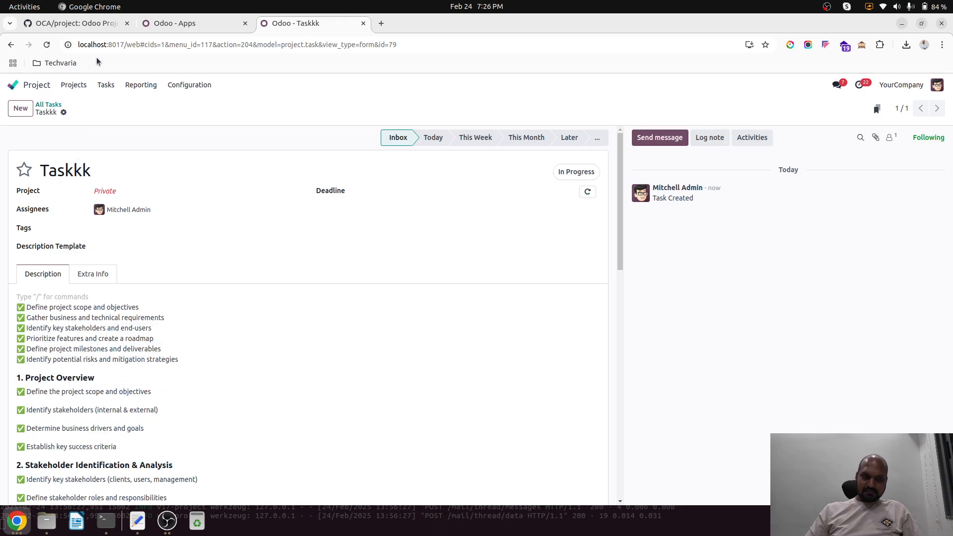
Step: Check the Sale project task recurrency module among the installed apps, and open the Sales app
click(197, 21)
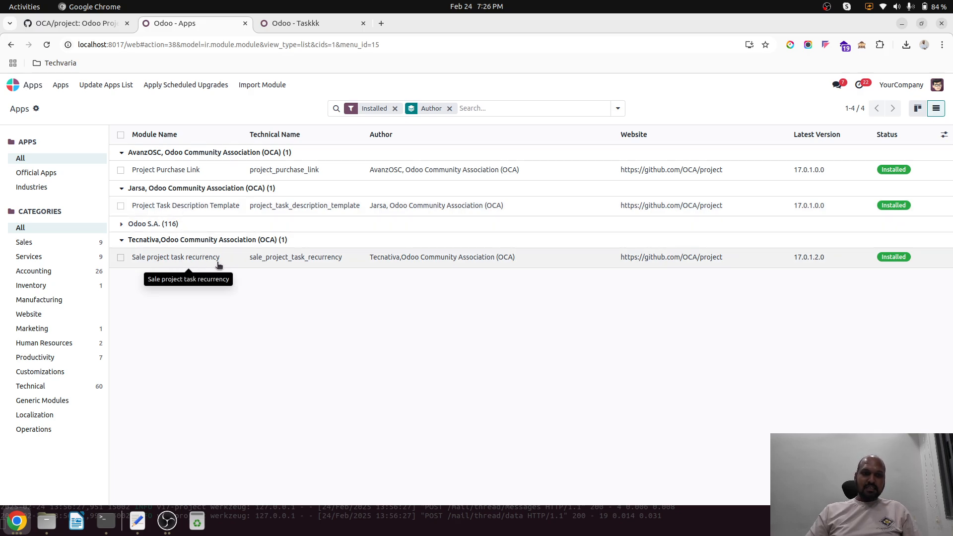
click(290, 23)
click(40, 83)
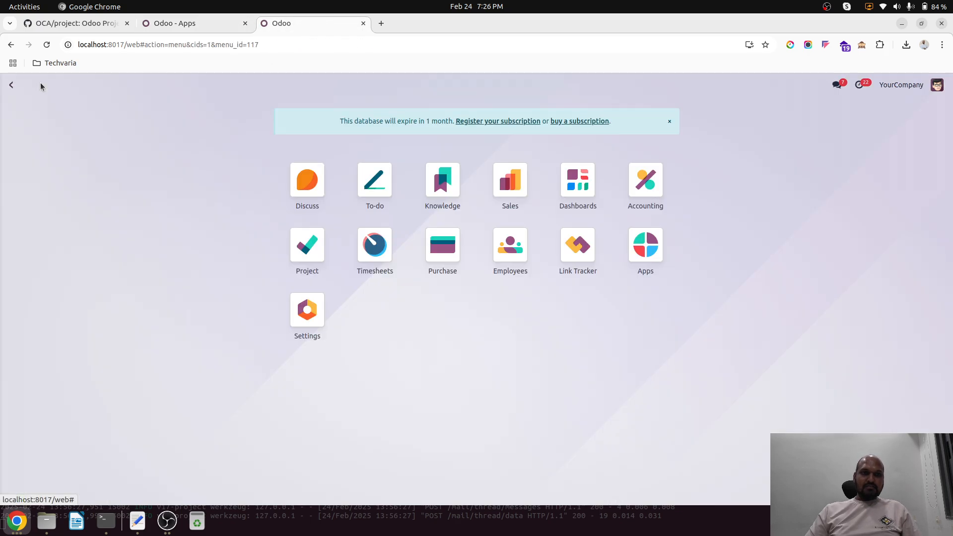
text(sal)
key(Return)
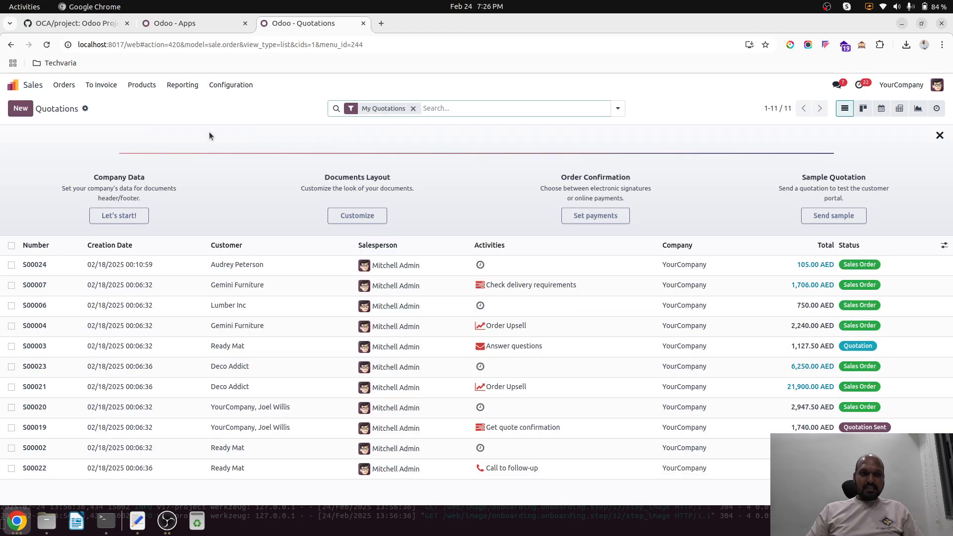
Step: Start a new product in the Sales product catalogue and name it Recur2
click(142, 84)
click(150, 100)
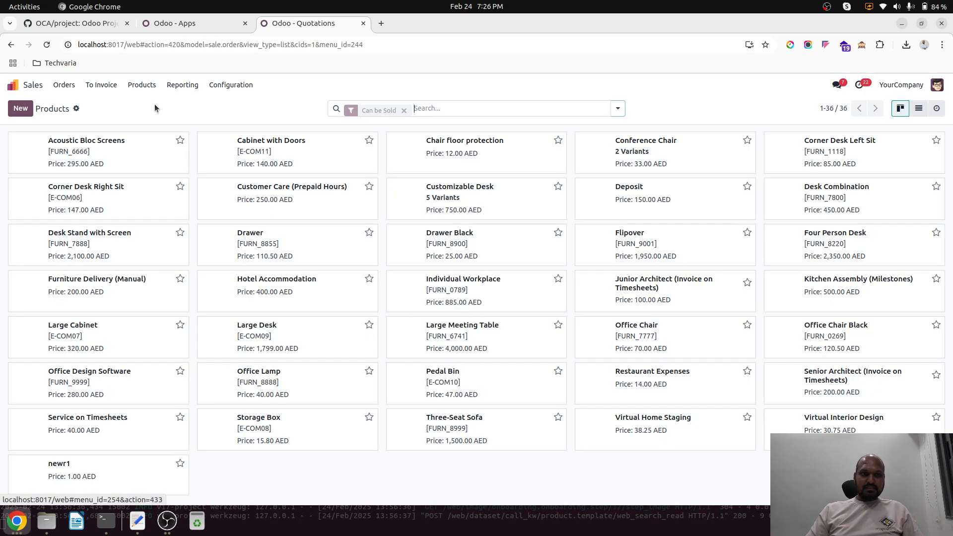
click(20, 108)
text(Recu)
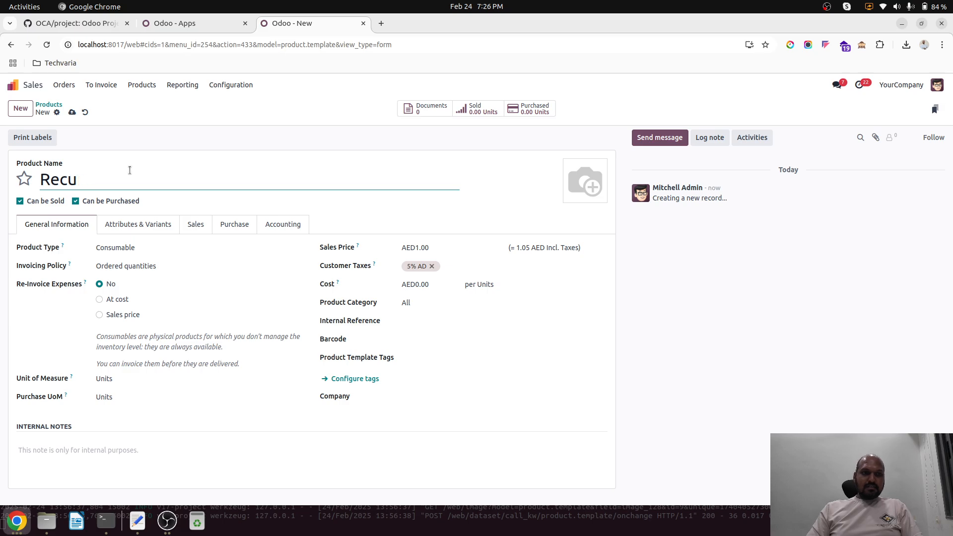
text(r2)
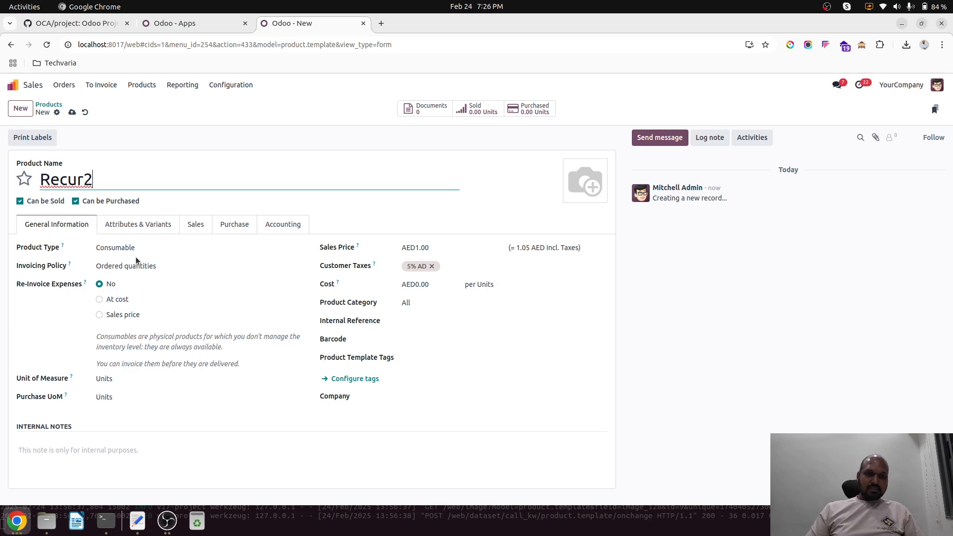
Step: Set the product type to Service, keep the Prepaid/Fixed Price invoicing policy, and have orders create a Project & Task
click(138, 251)
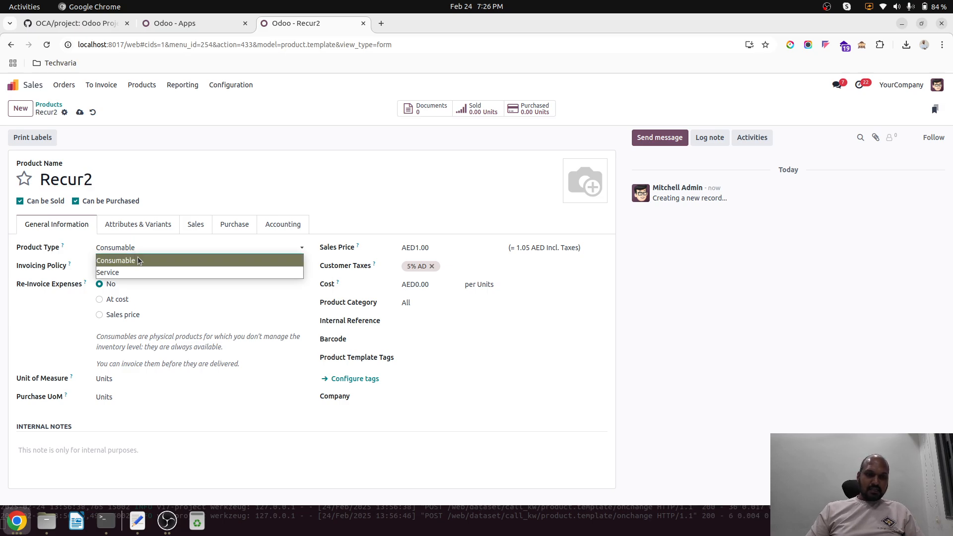
click(142, 268)
click(193, 250)
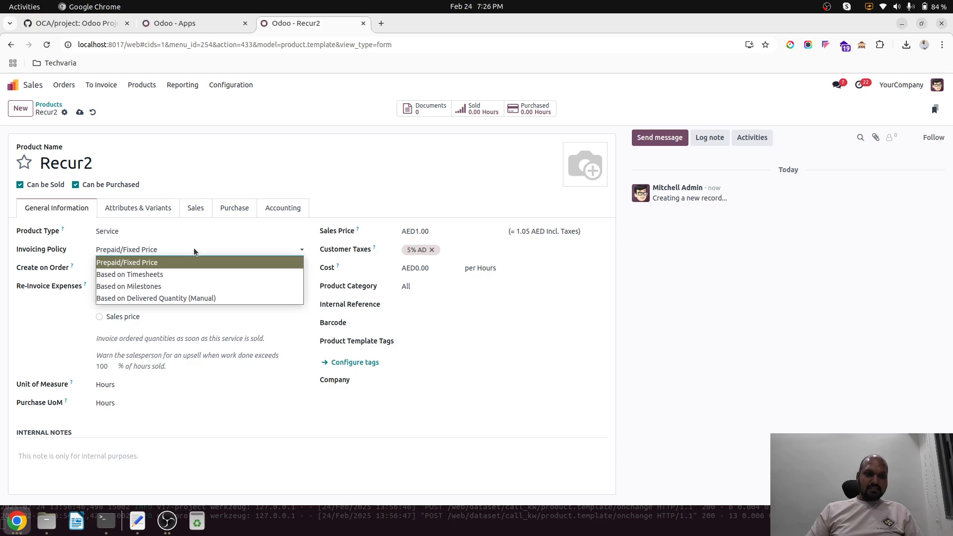
click(194, 249)
click(173, 267)
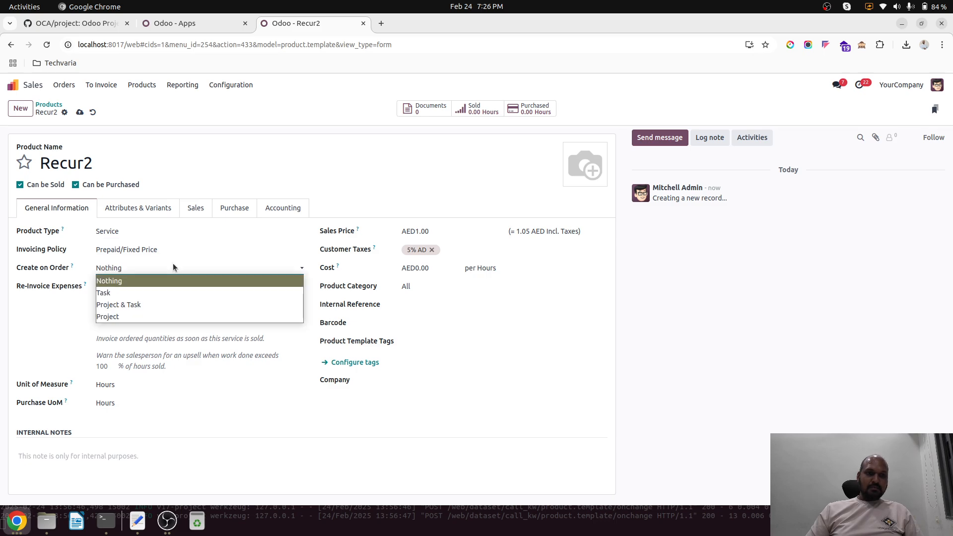
click(168, 305)
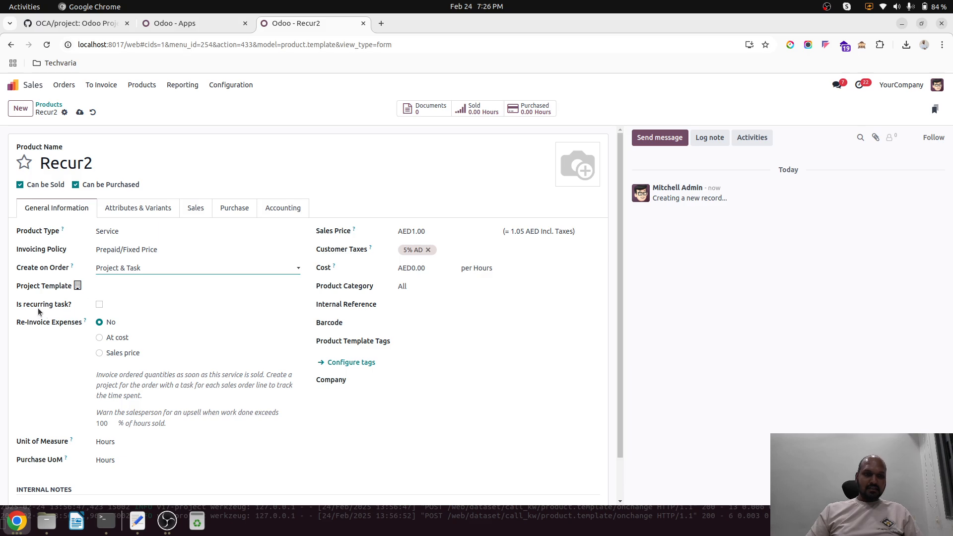
Step: Mark the product as a recurring task and set it to repeat every 2 days
click(99, 304)
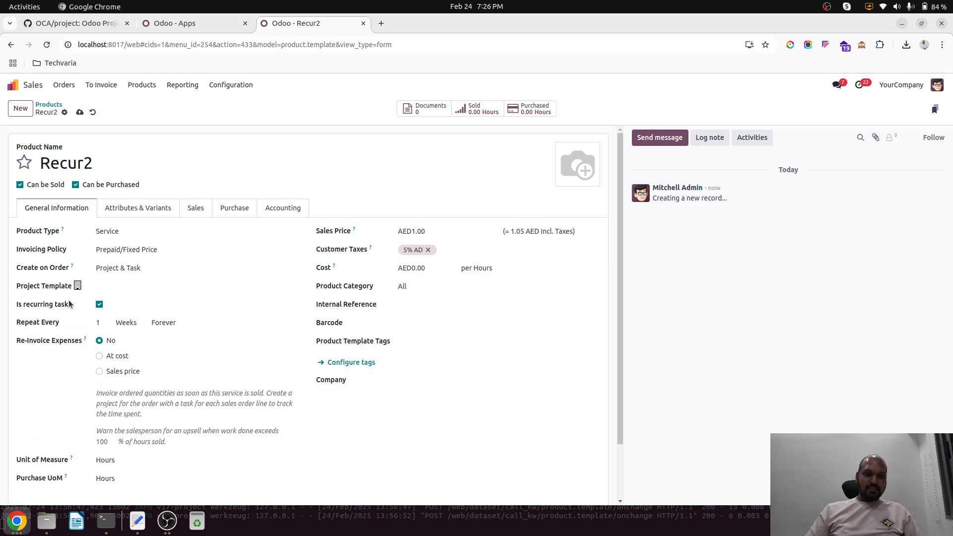
click(128, 325)
click(132, 335)
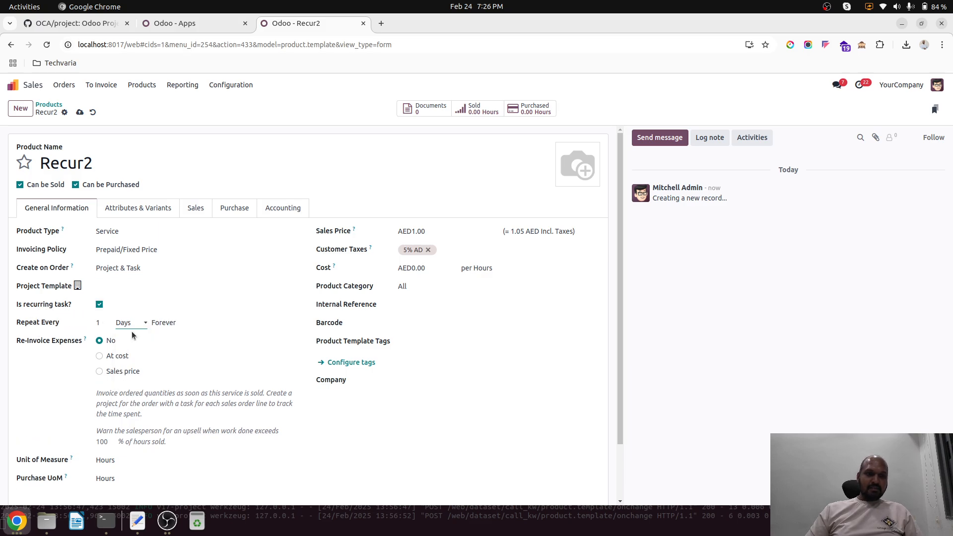
double_click(109, 324)
text(2)
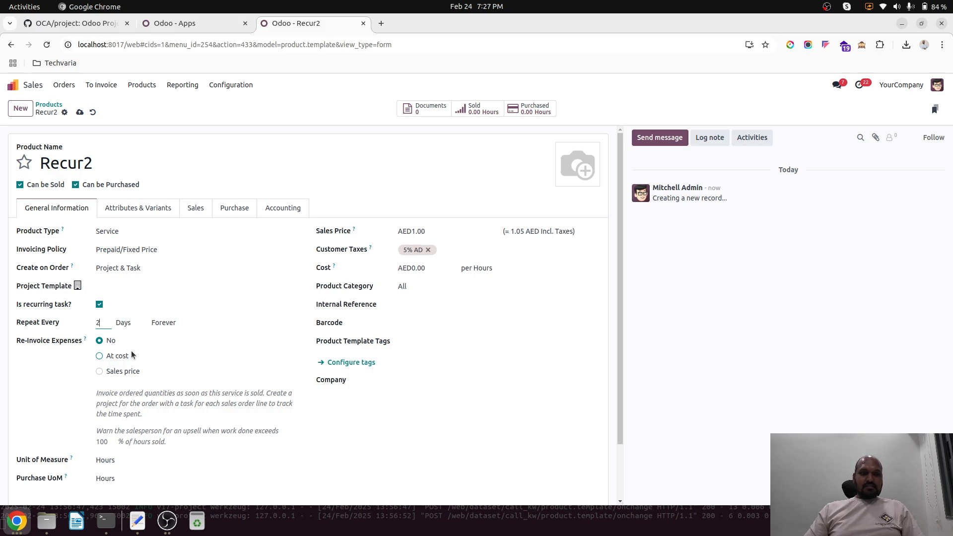
Step: Make the recurrence run until 12/31/2025
click(166, 324)
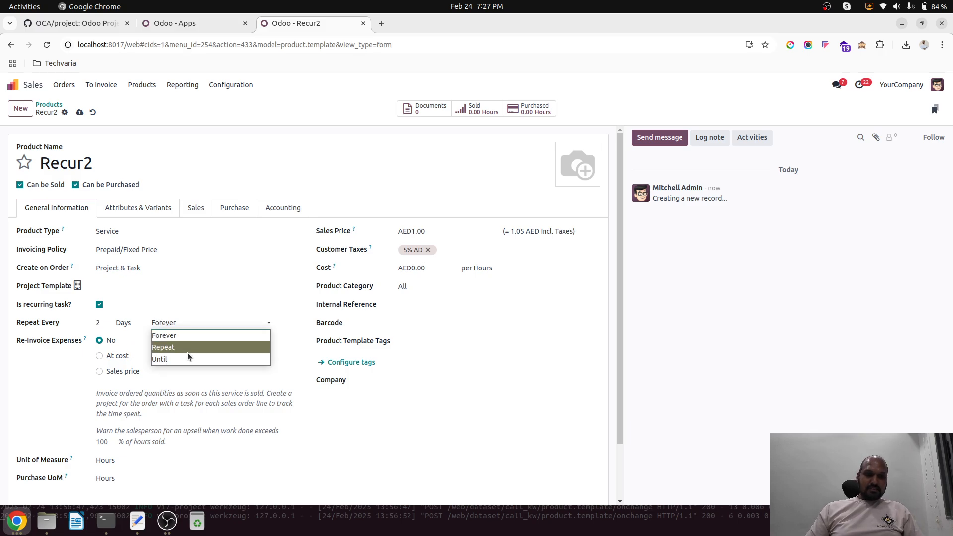
click(201, 359)
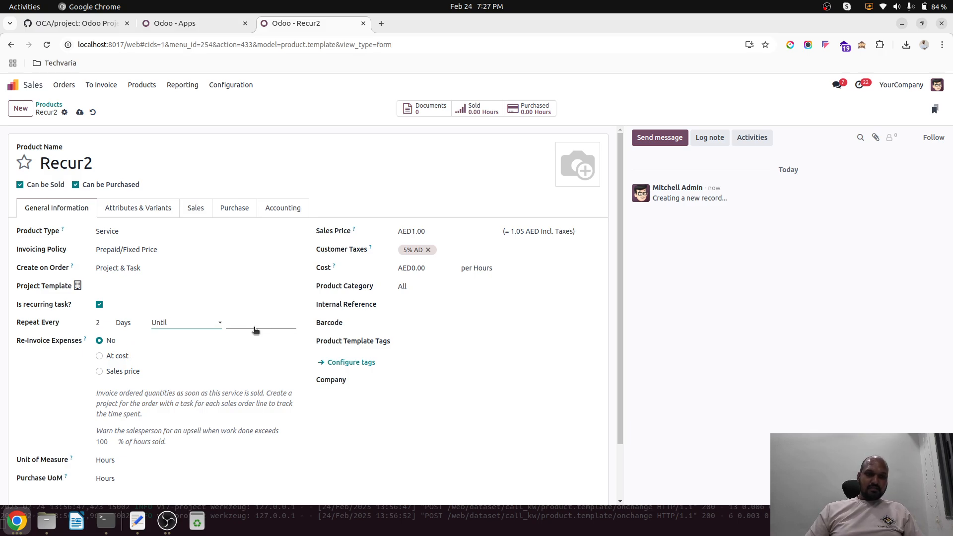
click(255, 328)
click(347, 124)
click(347, 124)
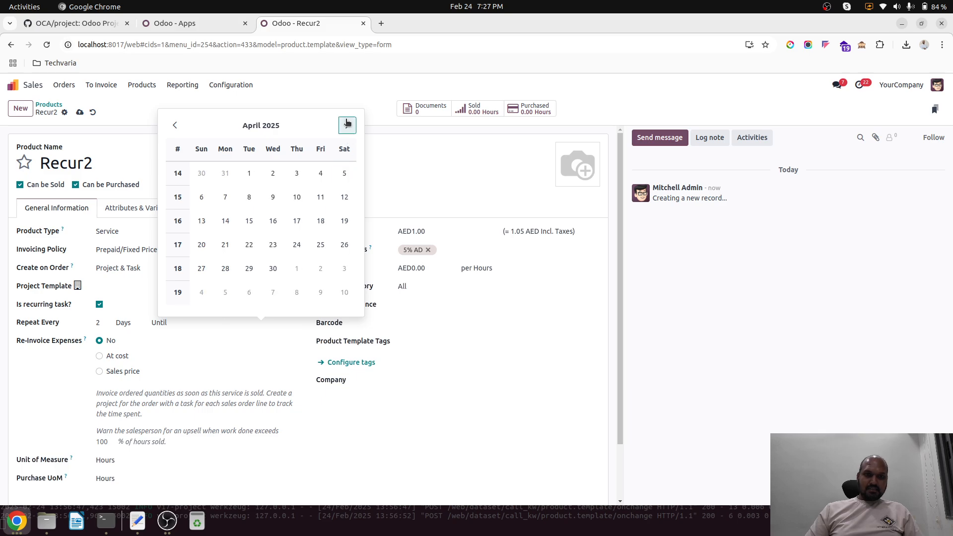
click(347, 124)
click(347, 124)
click(346, 124)
click(347, 124)
click(347, 124)
click(347, 124)
click(347, 124)
click(347, 124)
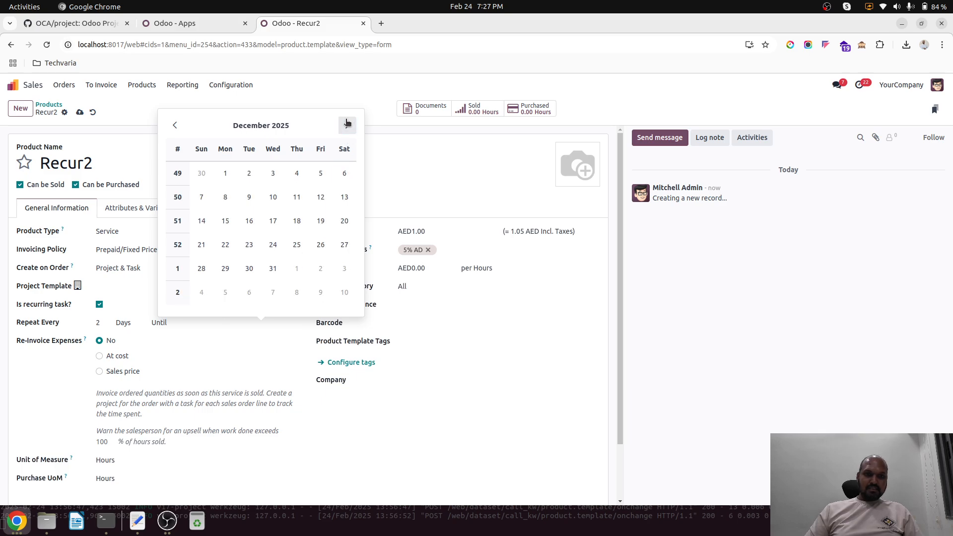
click(273, 268)
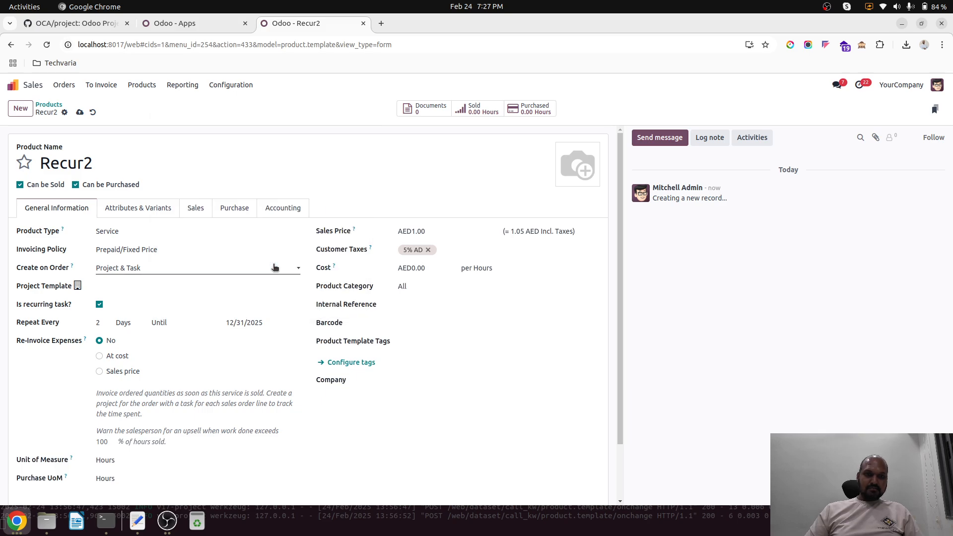
Step: Set the recurrence interval to 1 week and save the product
click(135, 330)
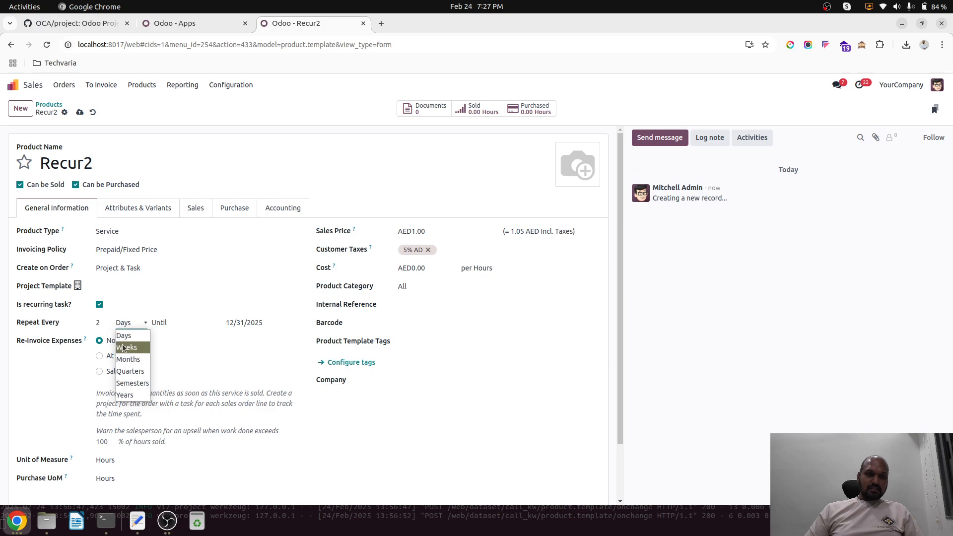
click(127, 347)
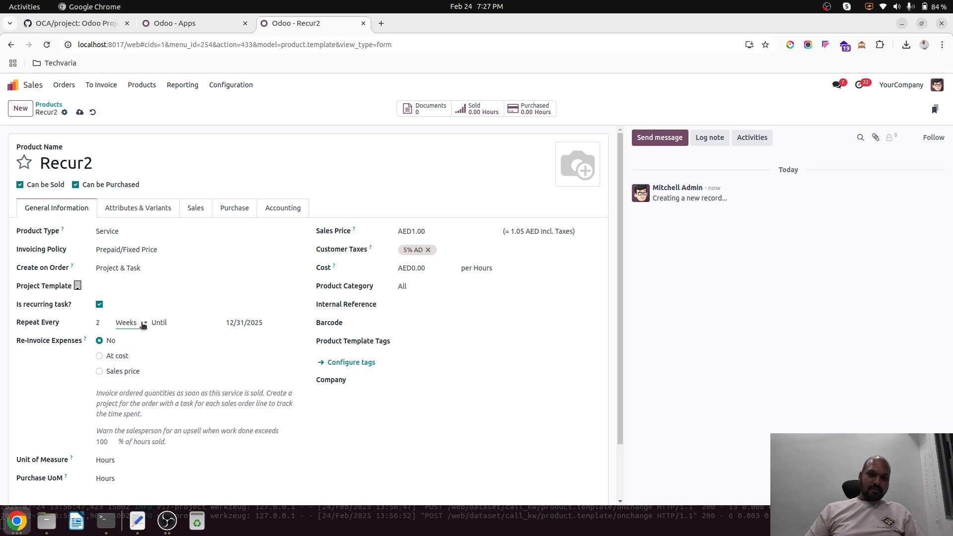
double_click(105, 322)
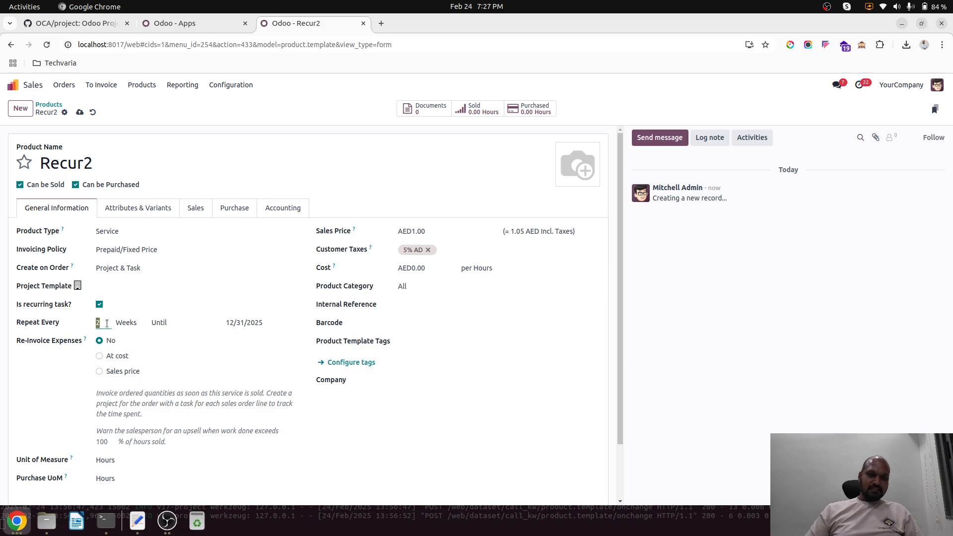
click(128, 328)
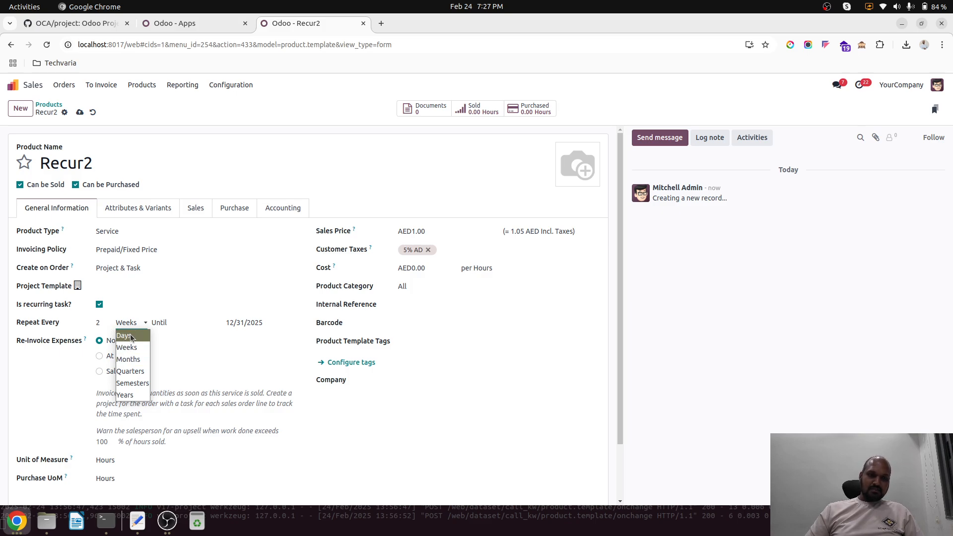
click(104, 326)
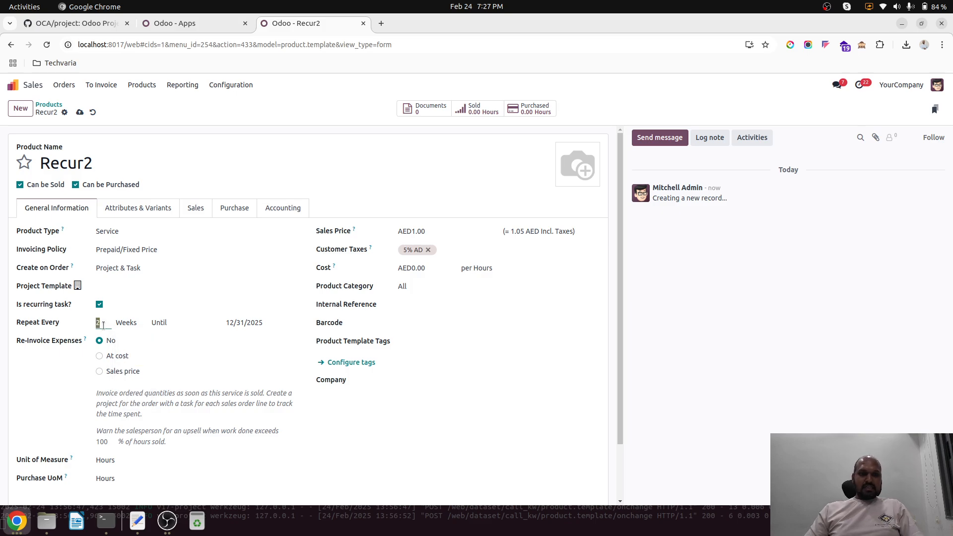
text(1)
click(123, 326)
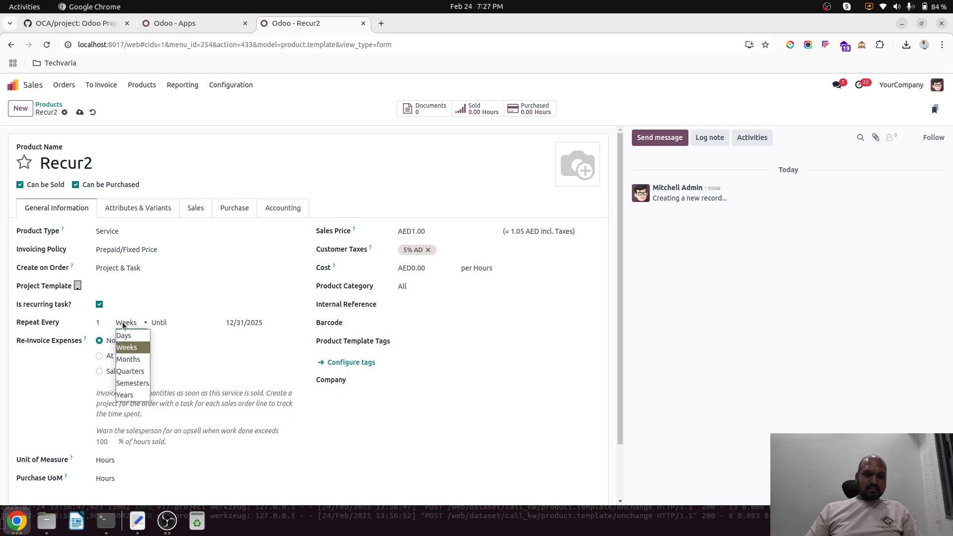
click(124, 325)
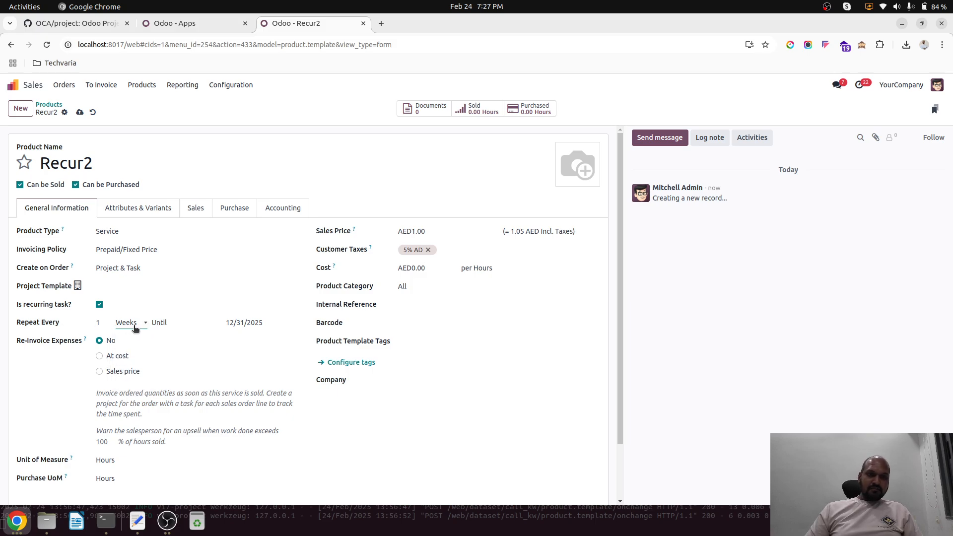
key(alt+s)
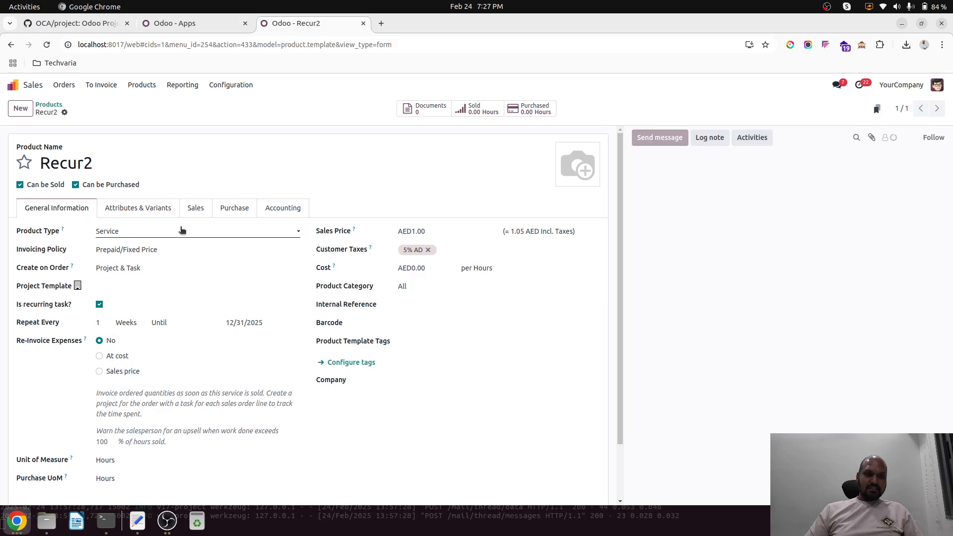
Step: Copy the product name Recur2 and create a new quotation for the customer Azure Interior
double_click(102, 163)
key(ctrl+c)
click(64, 85)
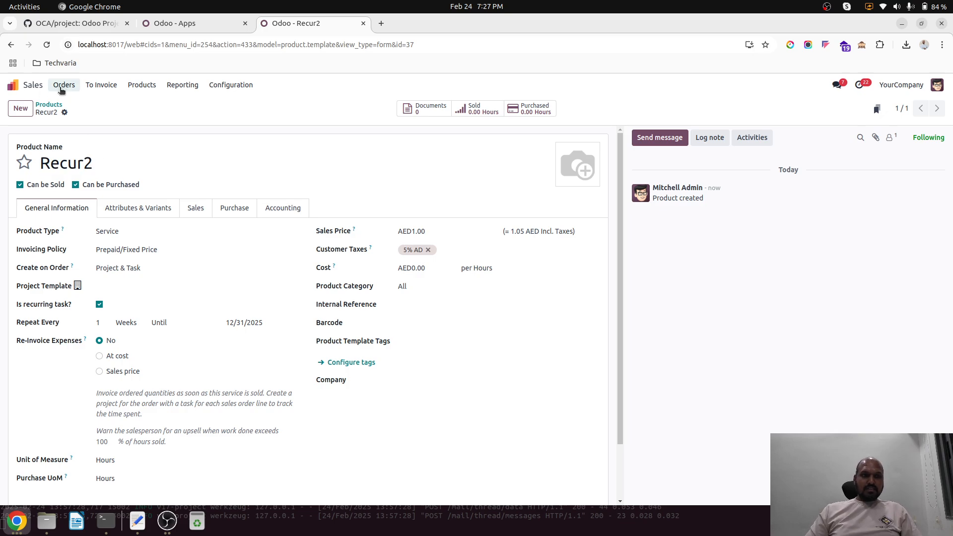
click(69, 102)
click(20, 109)
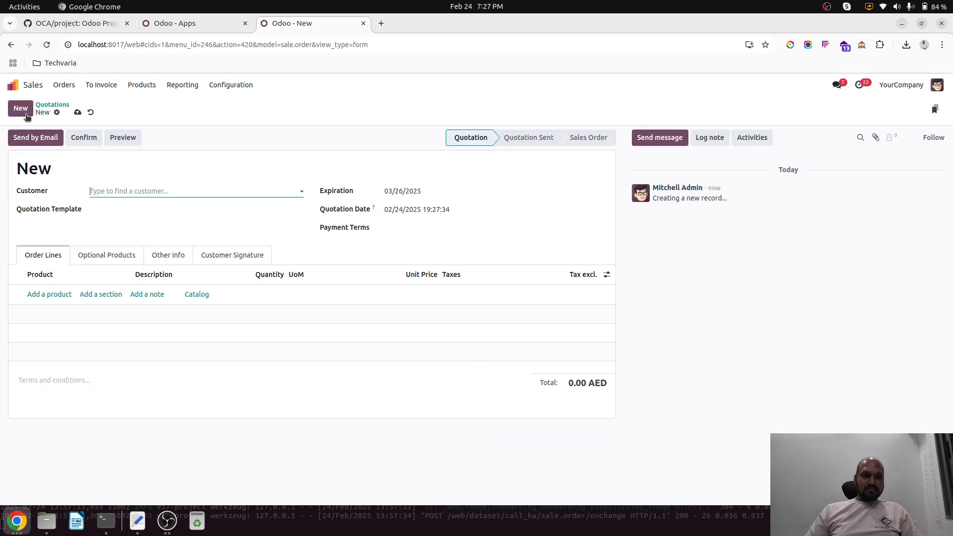
click(127, 191)
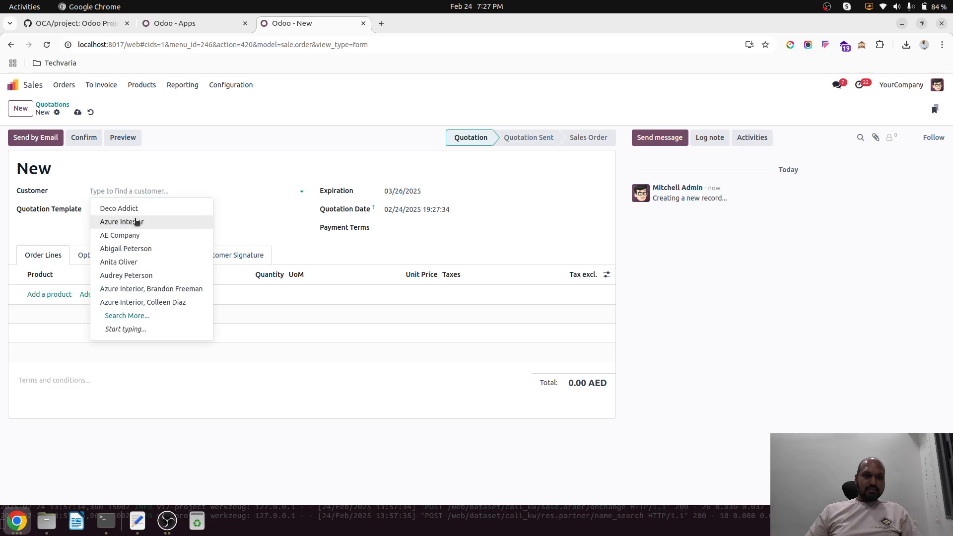
click(135, 221)
Step: Add the Recur2 product to the order lines with a quantity of 10 hours and a unit price of 10
click(65, 304)
key(ctrl+v)
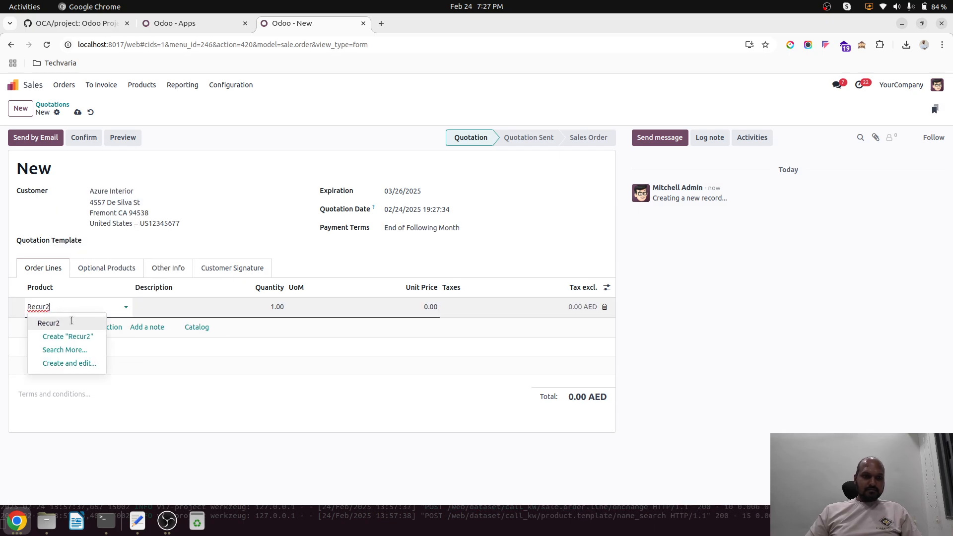
click(72, 321)
text(10)
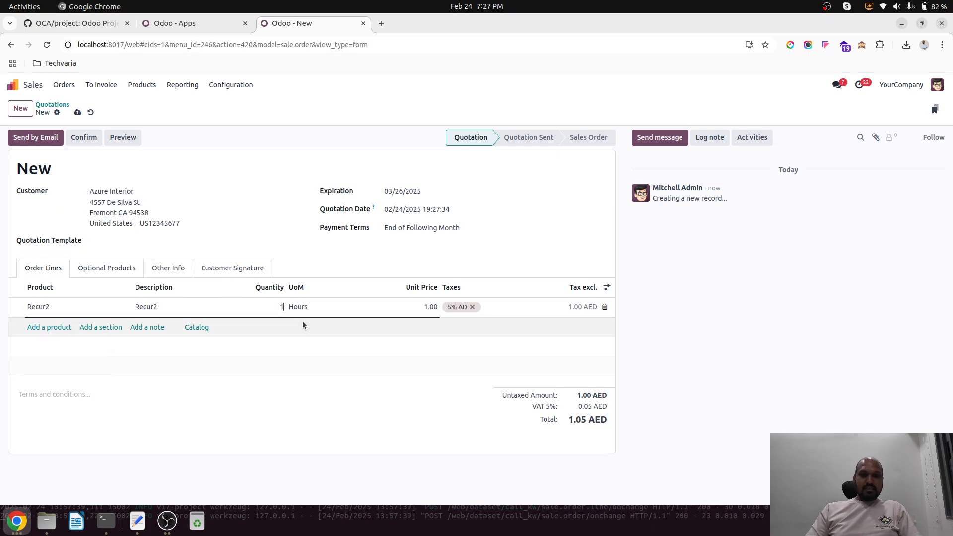
key(Tab)
click(434, 307)
text(10)
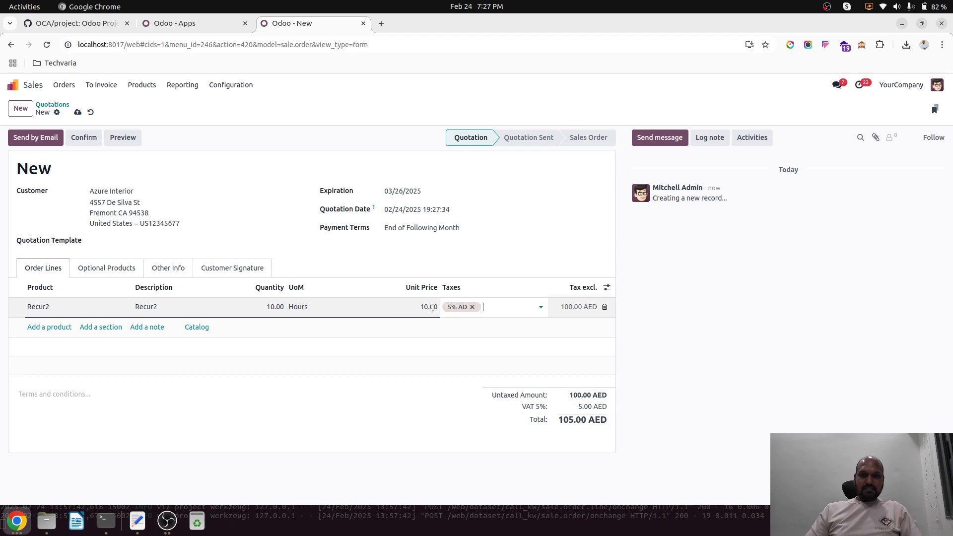
Step: Save and confirm the quotation, and open the Recur2 task generated from the sales order
click(77, 112)
click(83, 138)
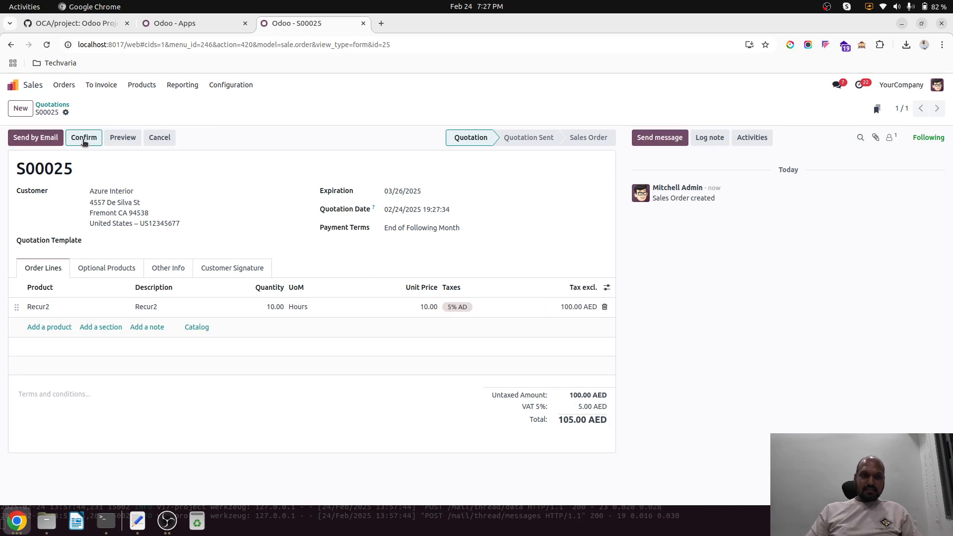
click(424, 110)
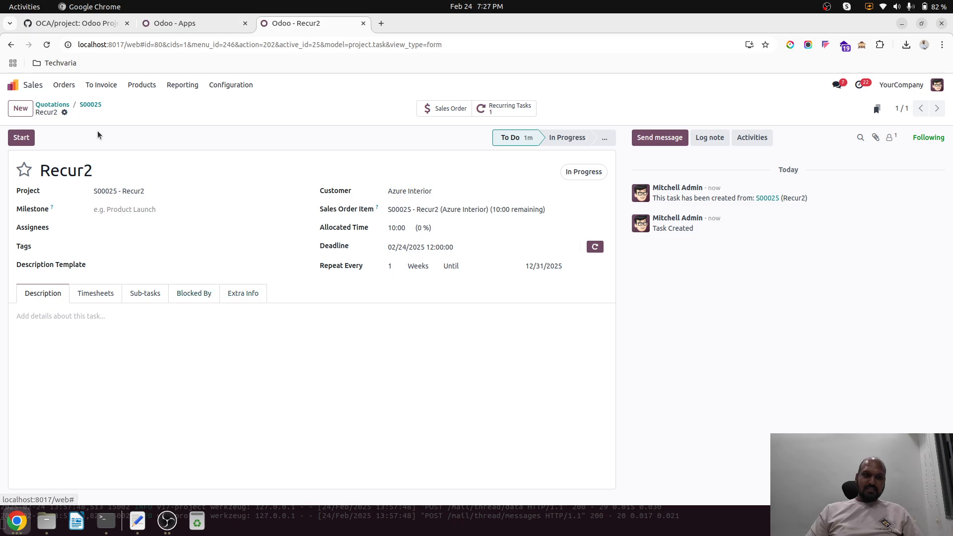
click(94, 104)
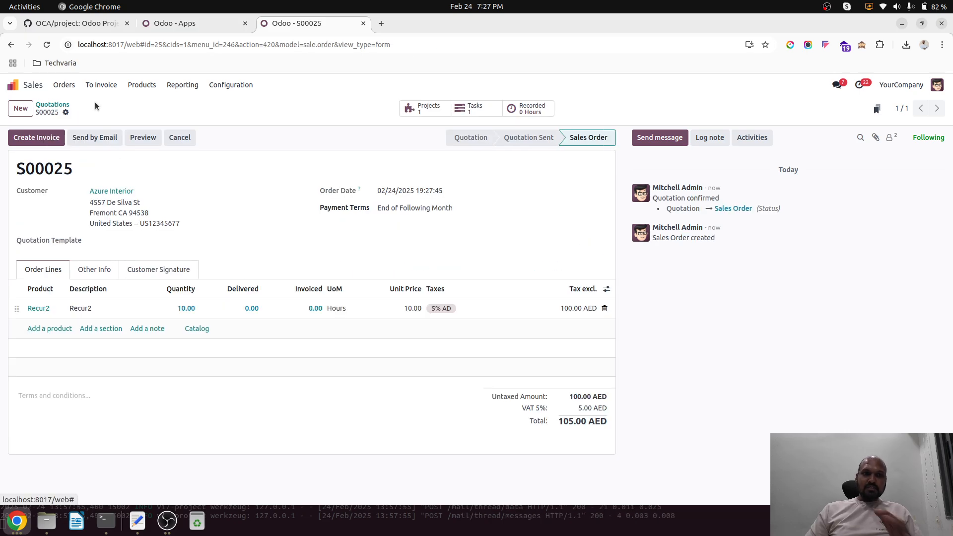
click(483, 110)
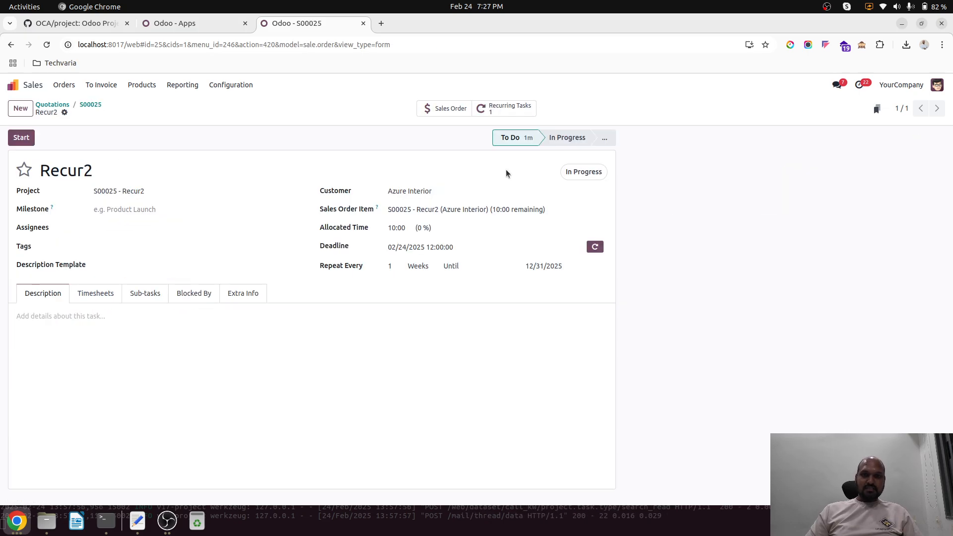
Step: Set the Recur2 task's state to Approved and finally to Done
click(599, 173)
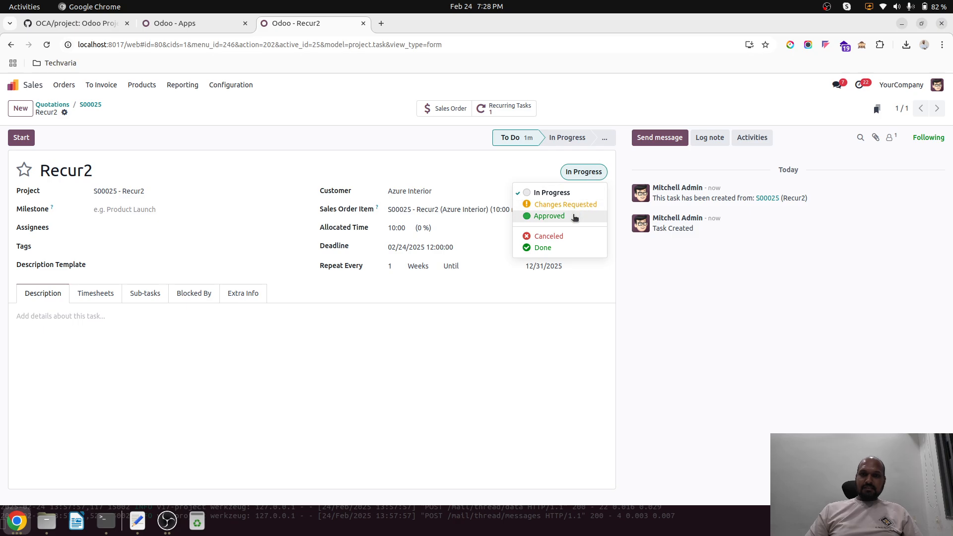
click(574, 217)
click(586, 171)
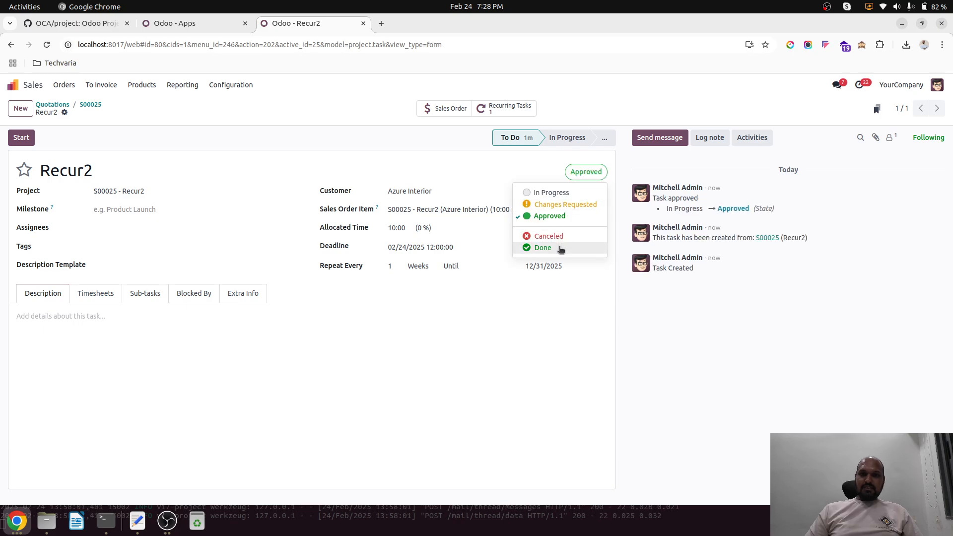
click(542, 248)
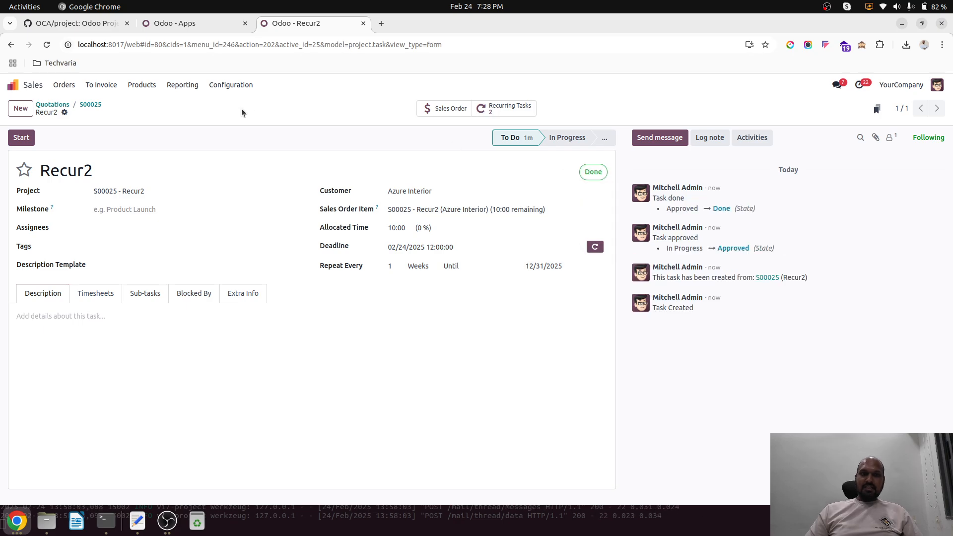
Step: Open the sales order's new pending Recur2 task, move it to the In Progress stage and set its state to Done
click(90, 105)
click(480, 110)
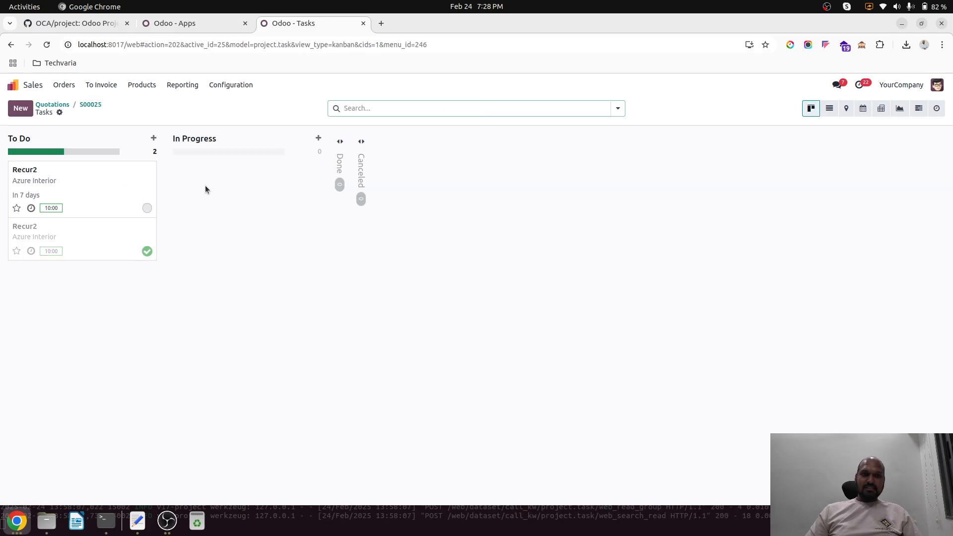
click(93, 197)
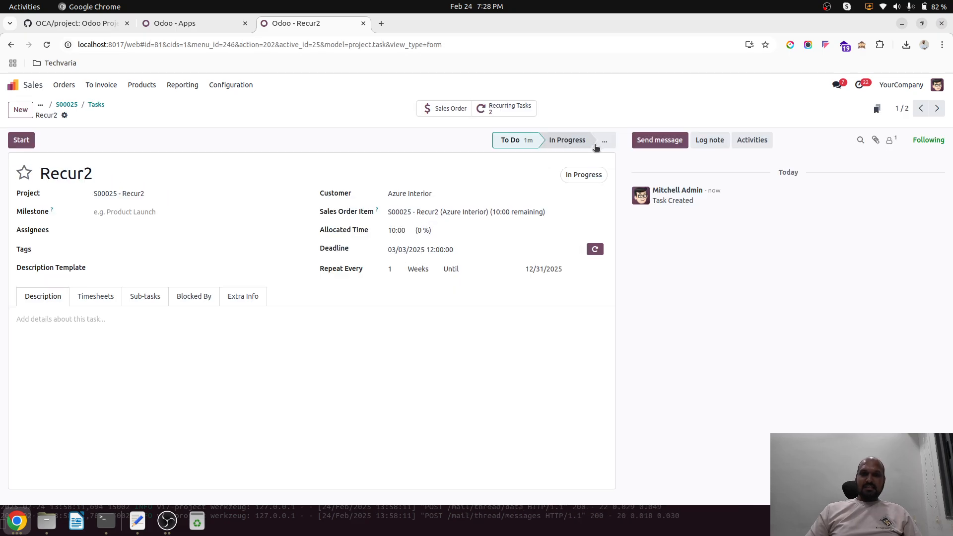
click(574, 145)
click(584, 175)
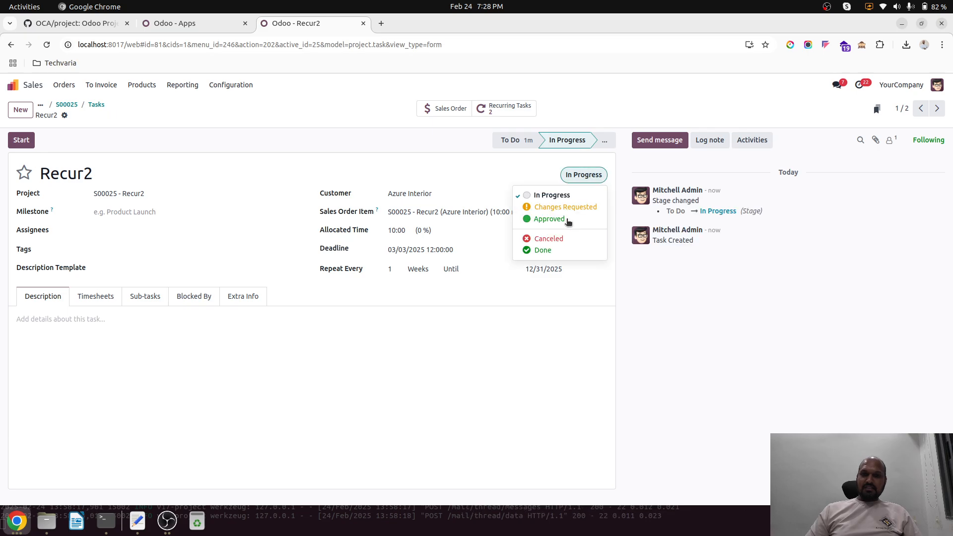
click(540, 250)
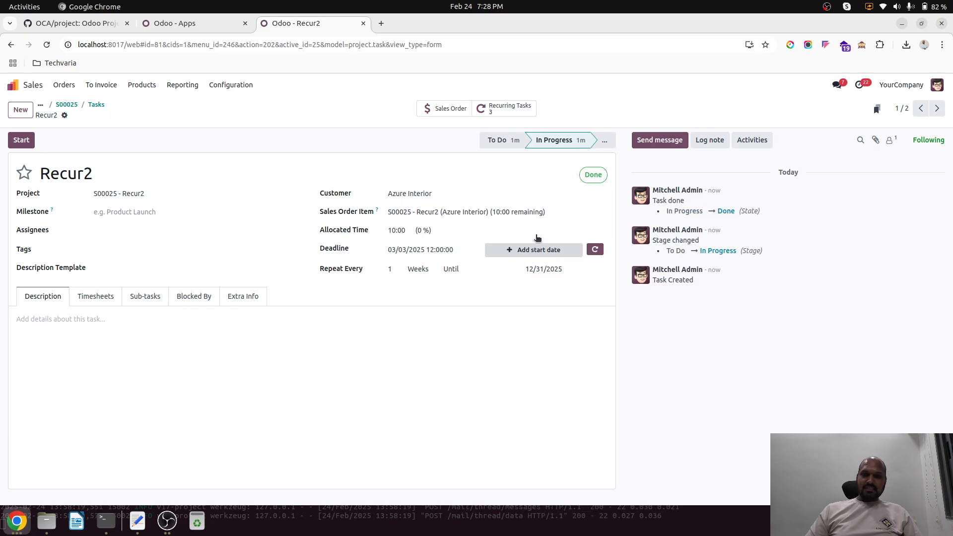
Step: Check the deadline and recurrence of the next pending Recur2 task in the task list, and return to the sales order
click(101, 107)
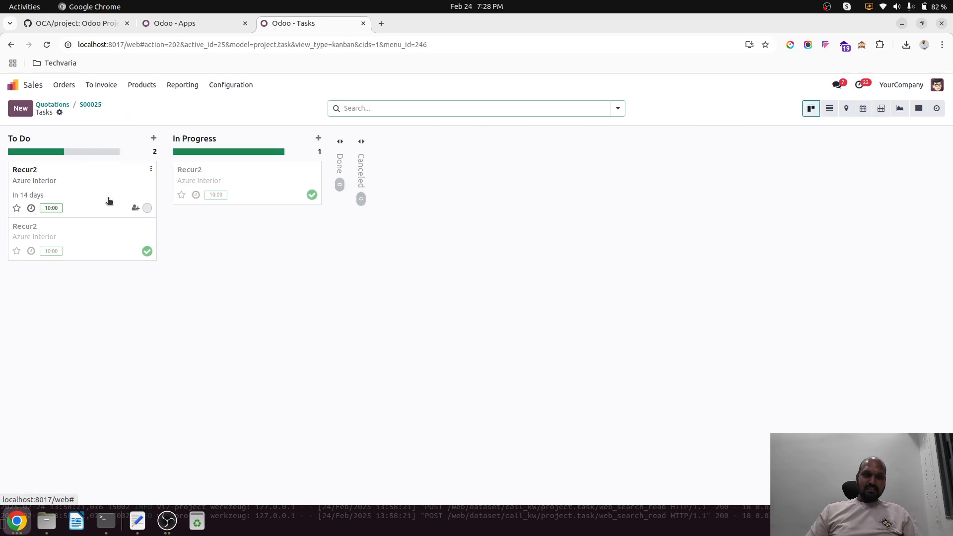
click(83, 179)
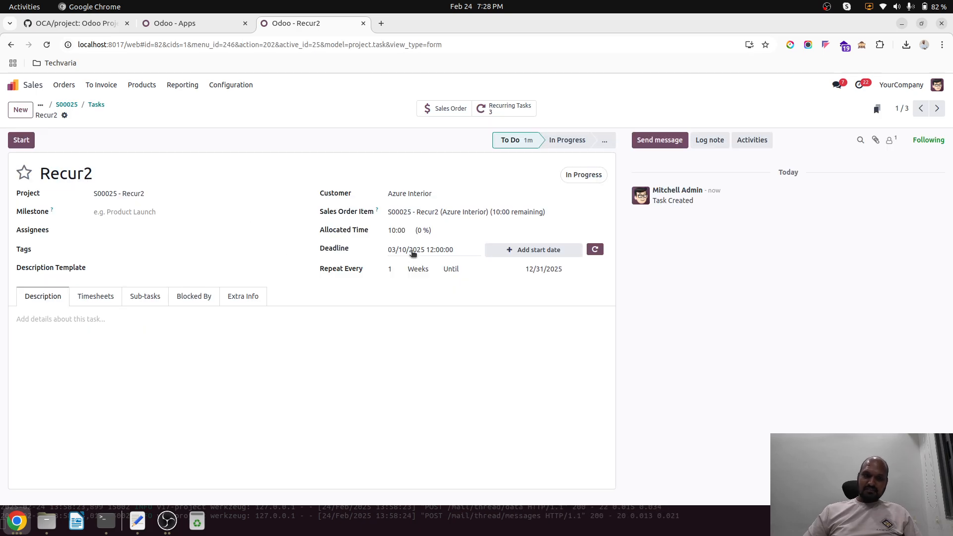
click(65, 106)
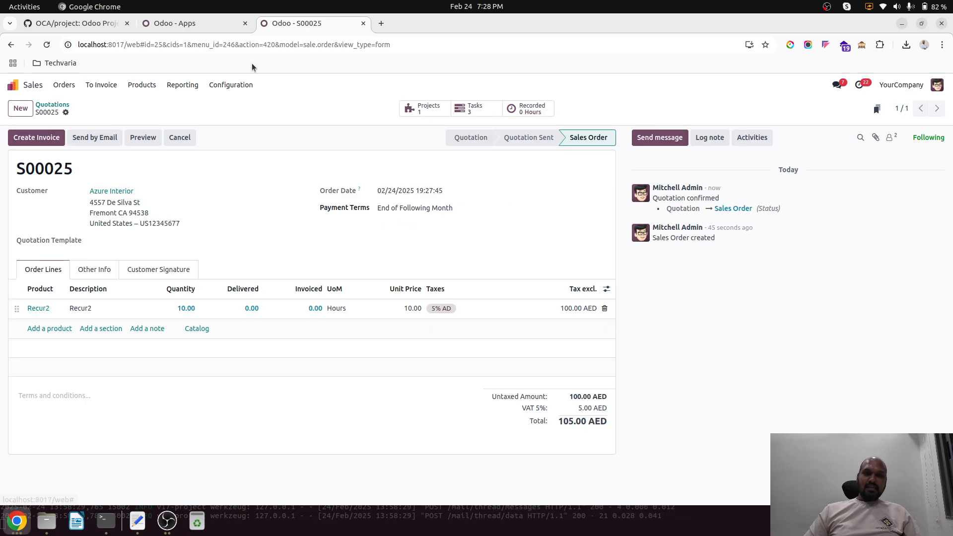
Step: Review the repeat unit options on the Recur2 product via the Azure Interior order, and go back to the installed modules list
click(60, 106)
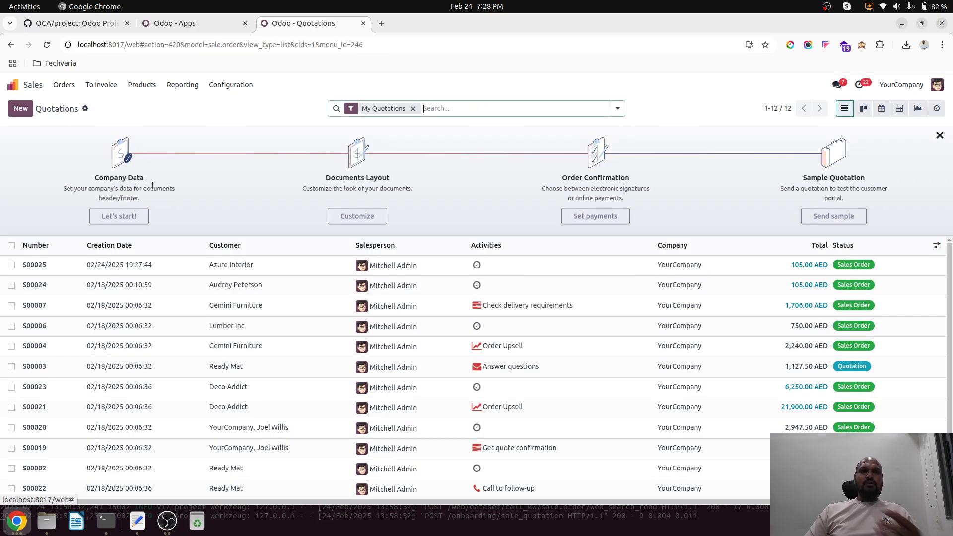
click(147, 273)
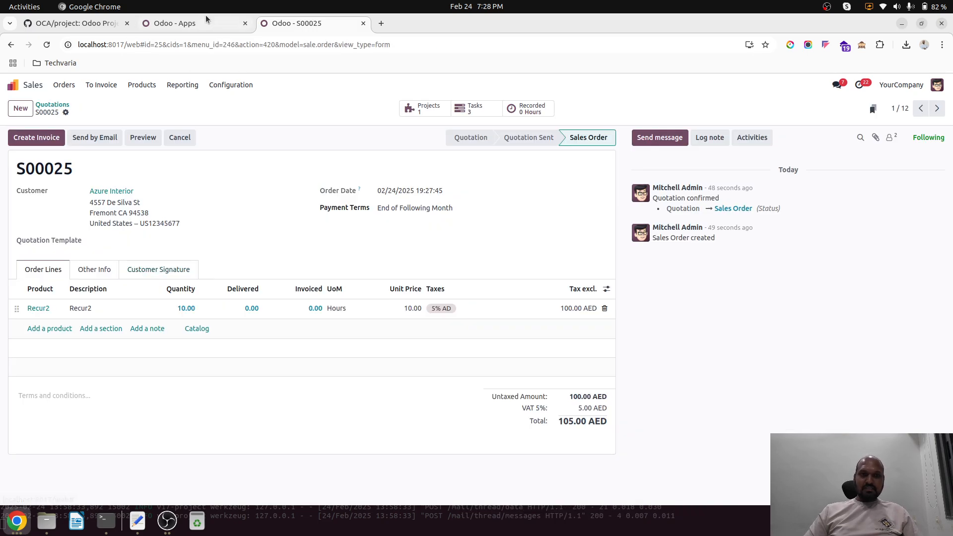
click(40, 309)
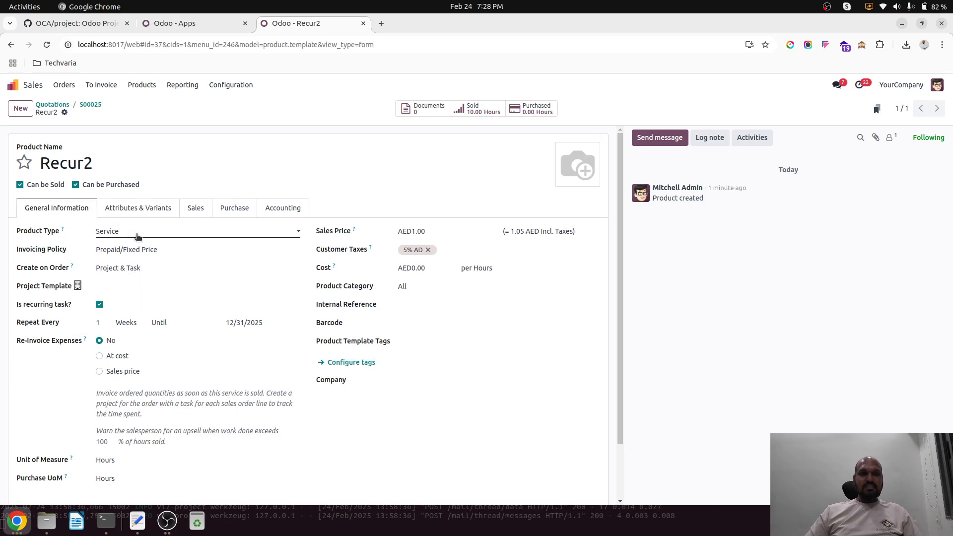
click(132, 324)
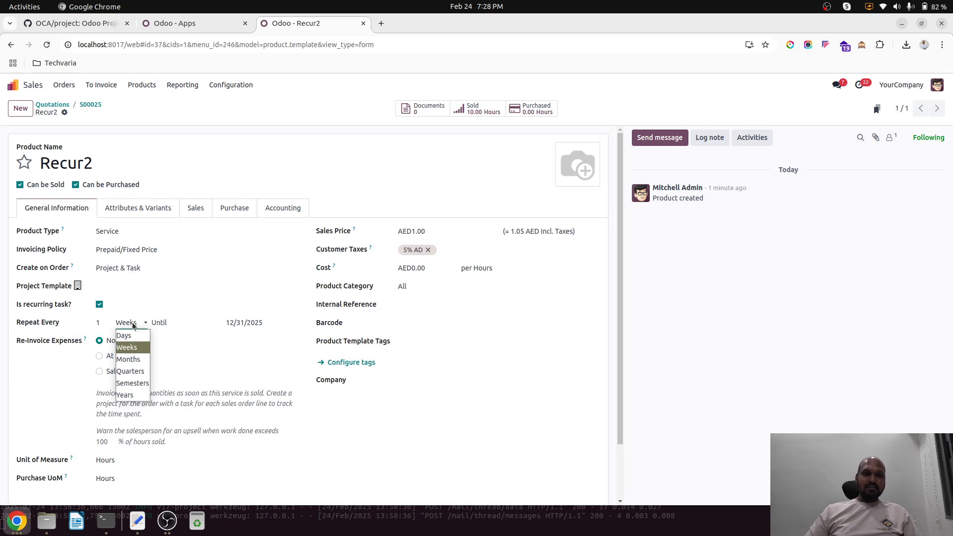
click(133, 326)
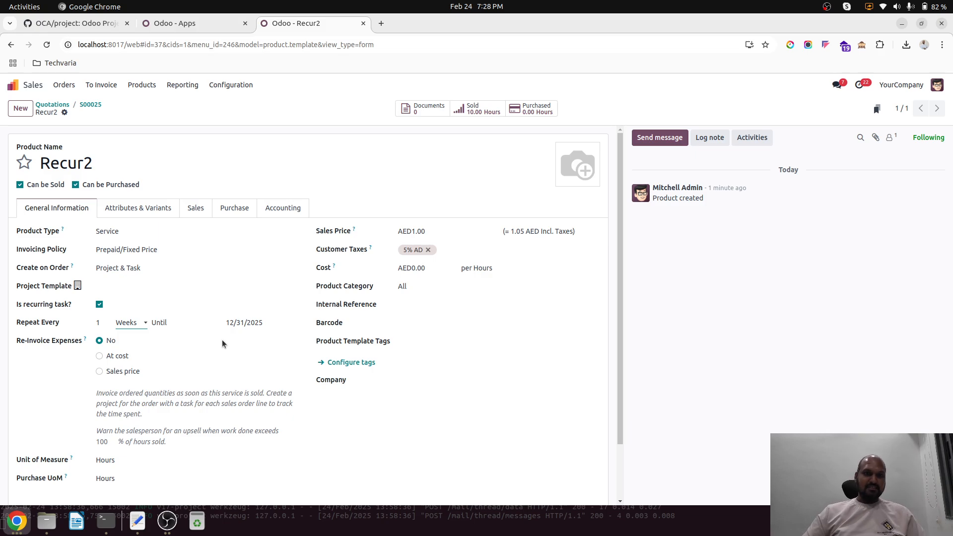
click(185, 22)
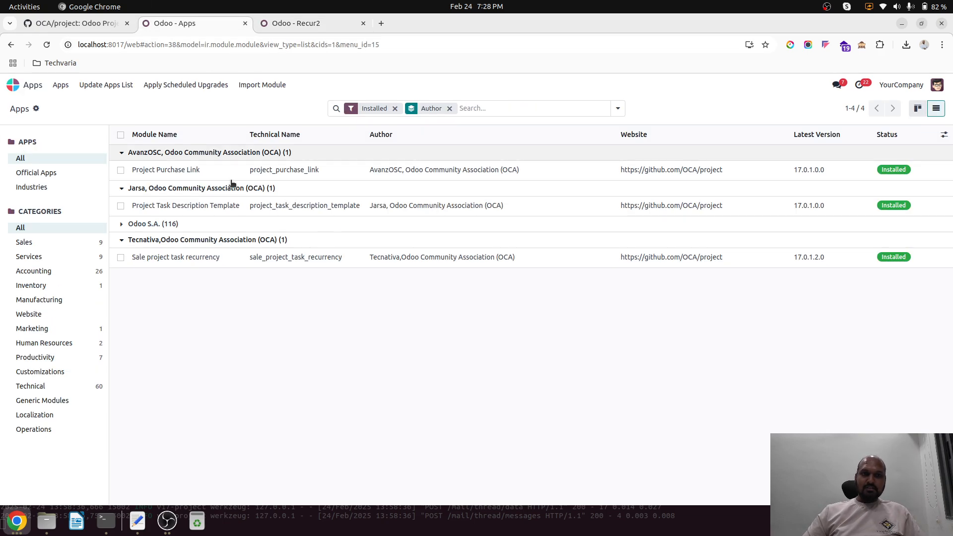